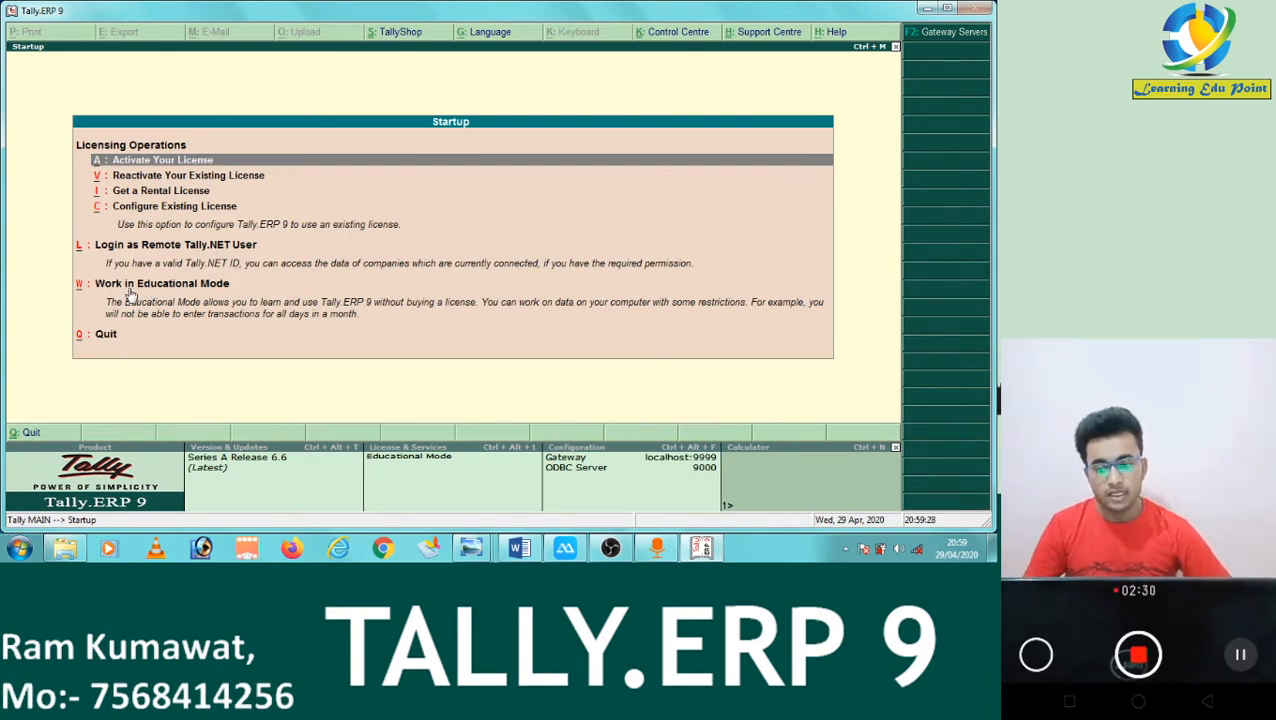
Choose Work in Educational Mode from the Startup screen to reach the Gateway of Tally.
click(131, 285)
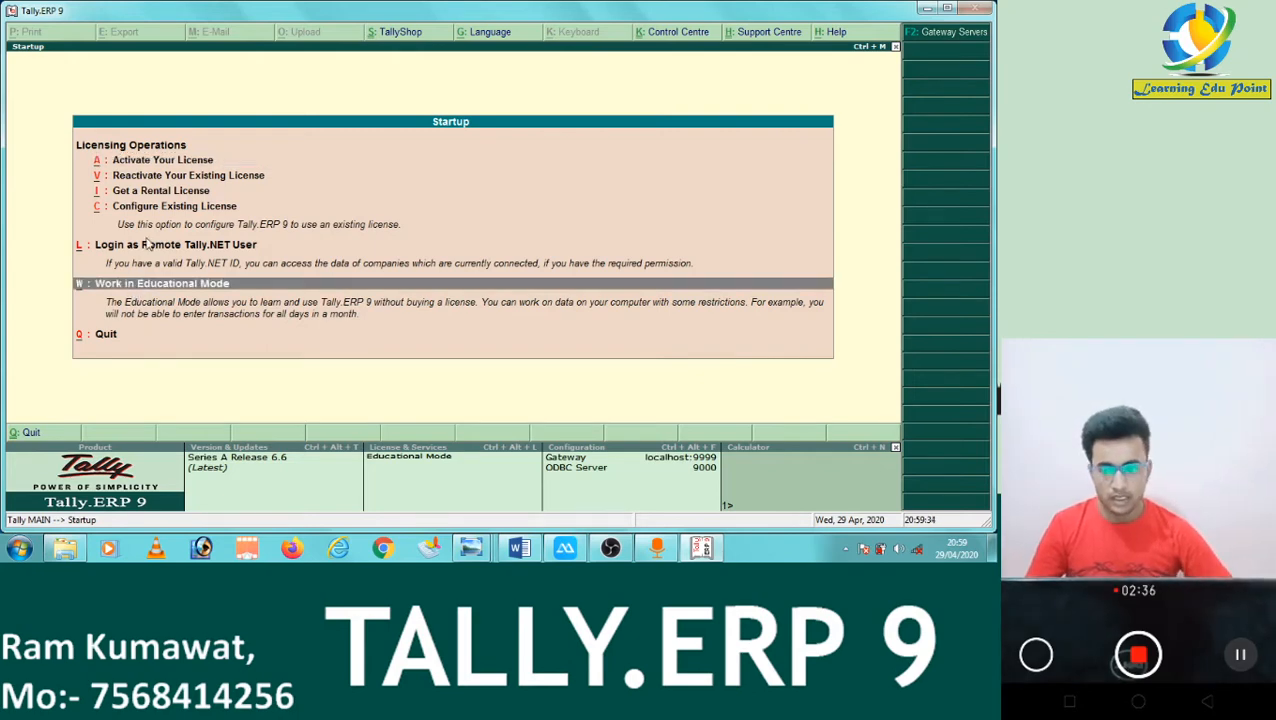
click(150, 247)
click(155, 285)
click(155, 285)
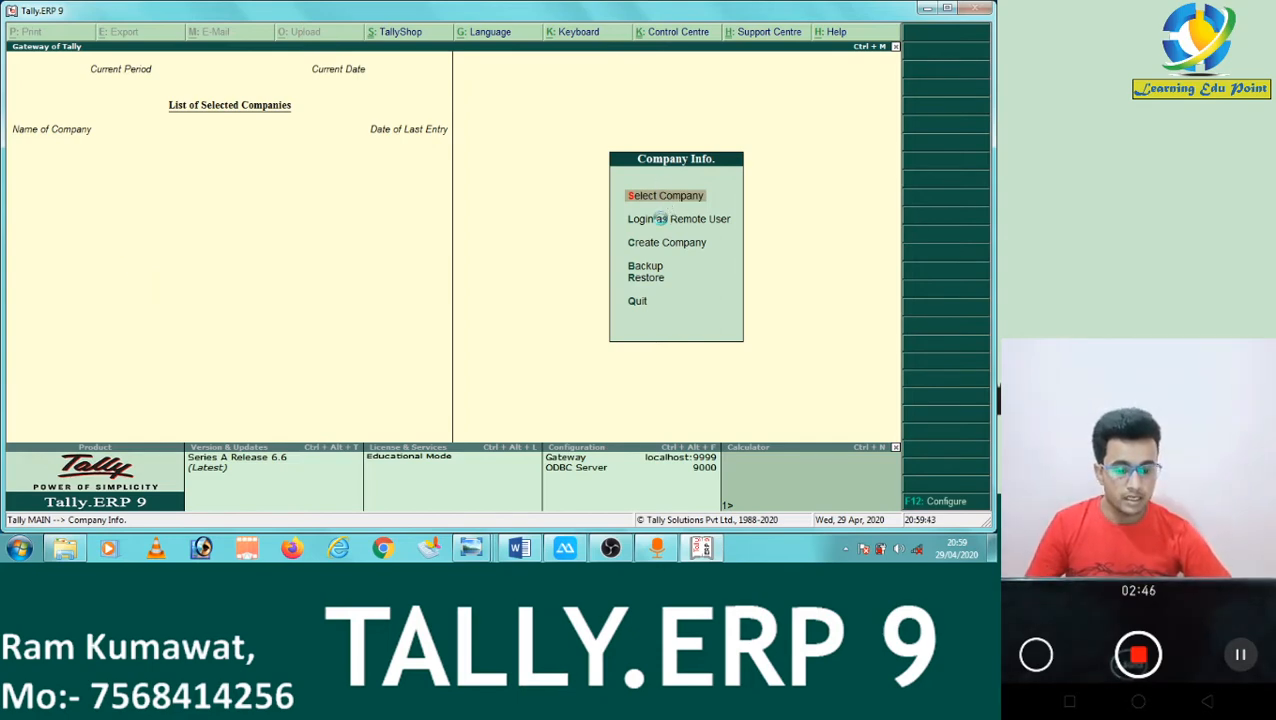
Check the empty Select Company list, then bring up the Login as Tally.NET User prompt.
key(Return)
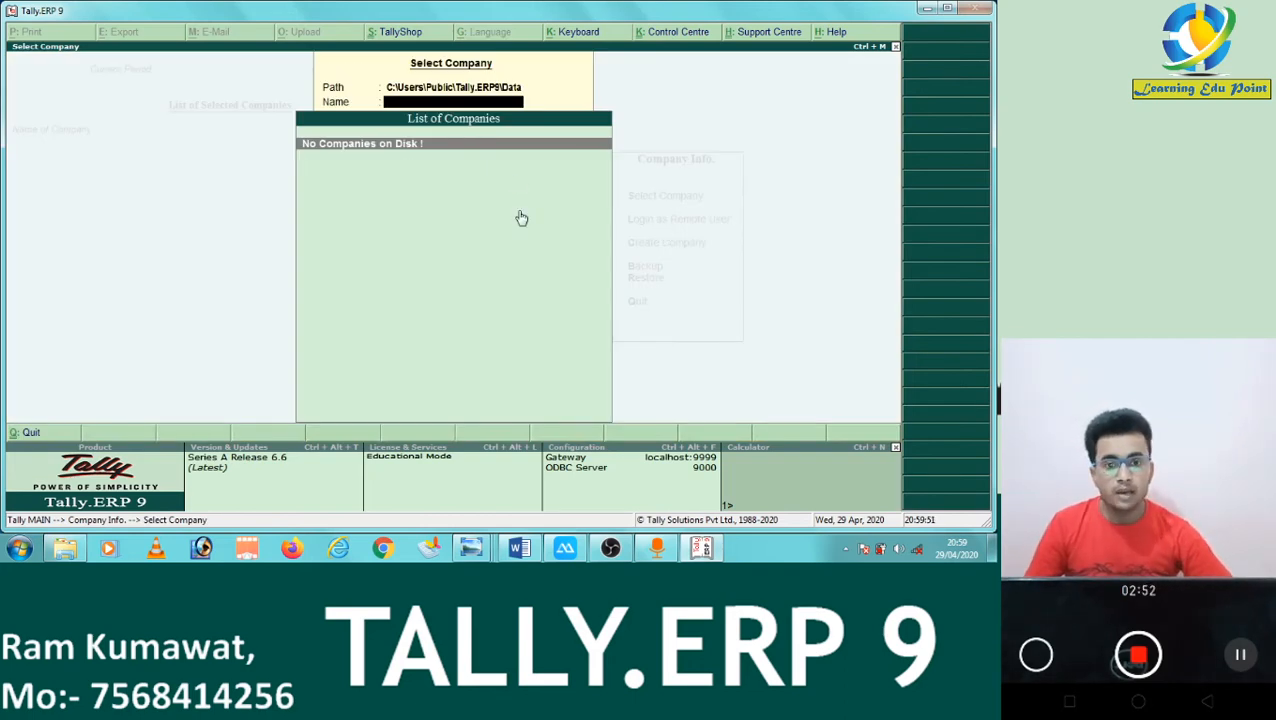
key(Escape)
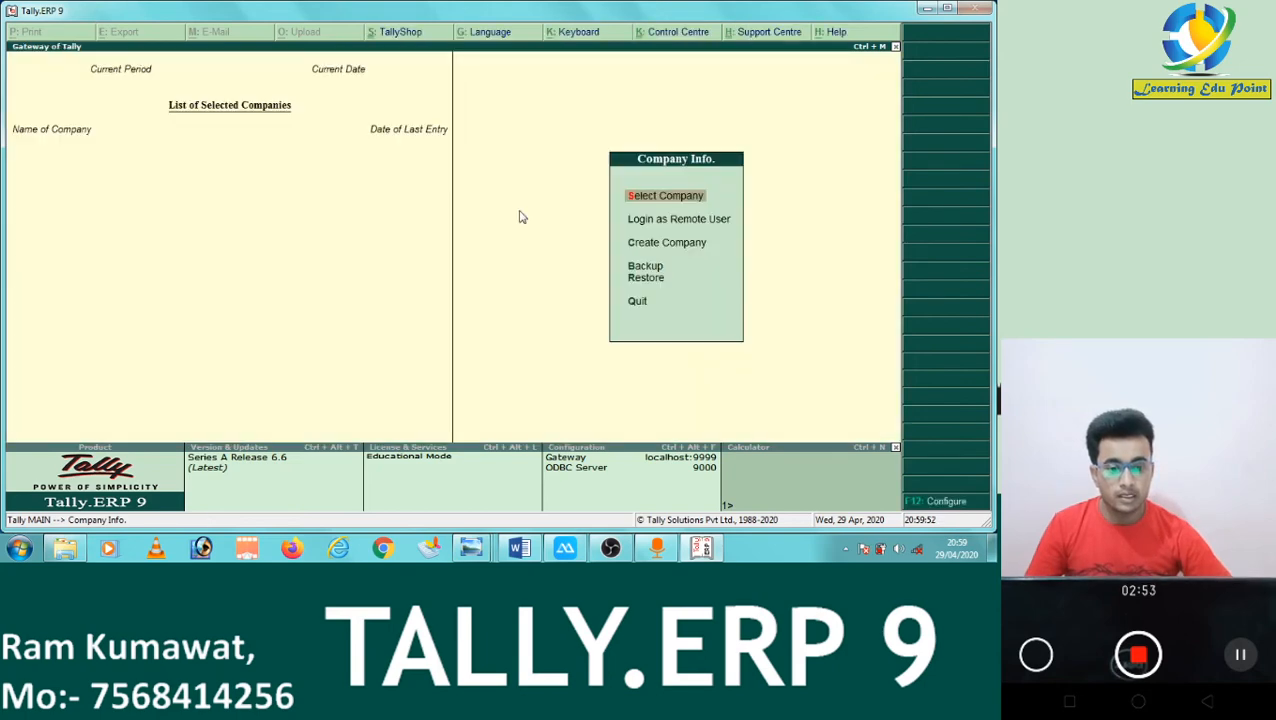
click(697, 222)
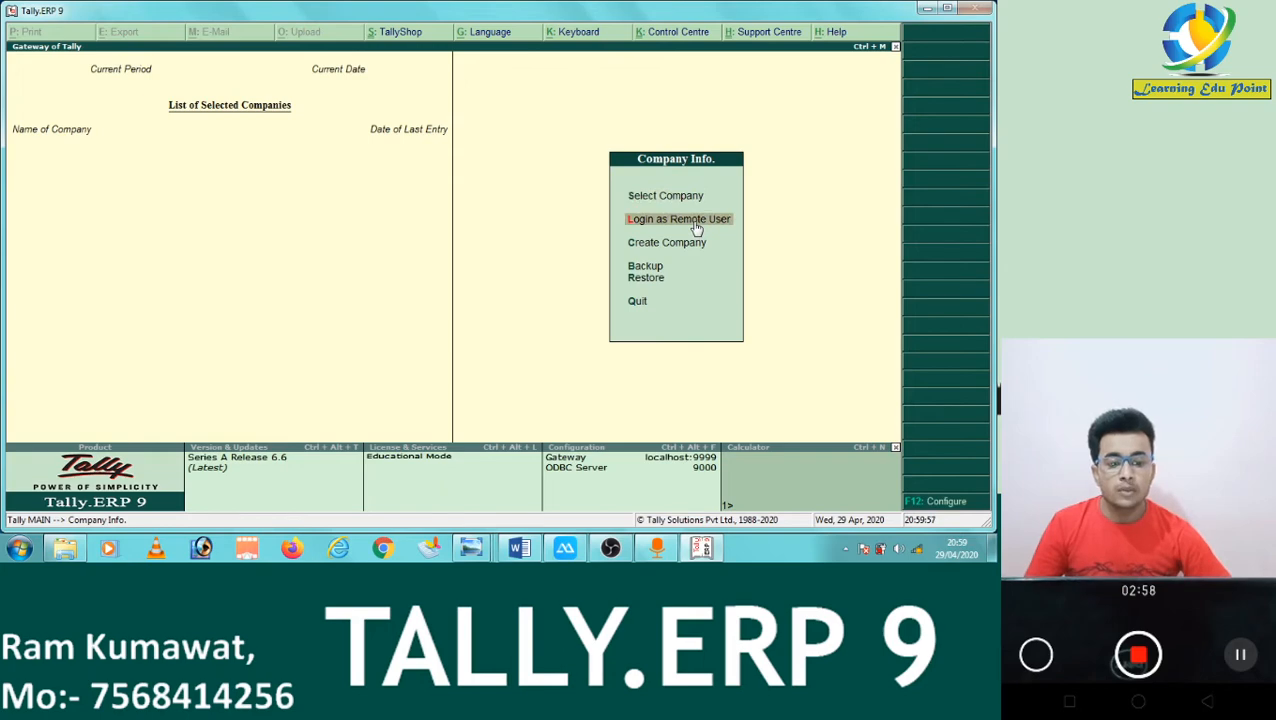
click(695, 222)
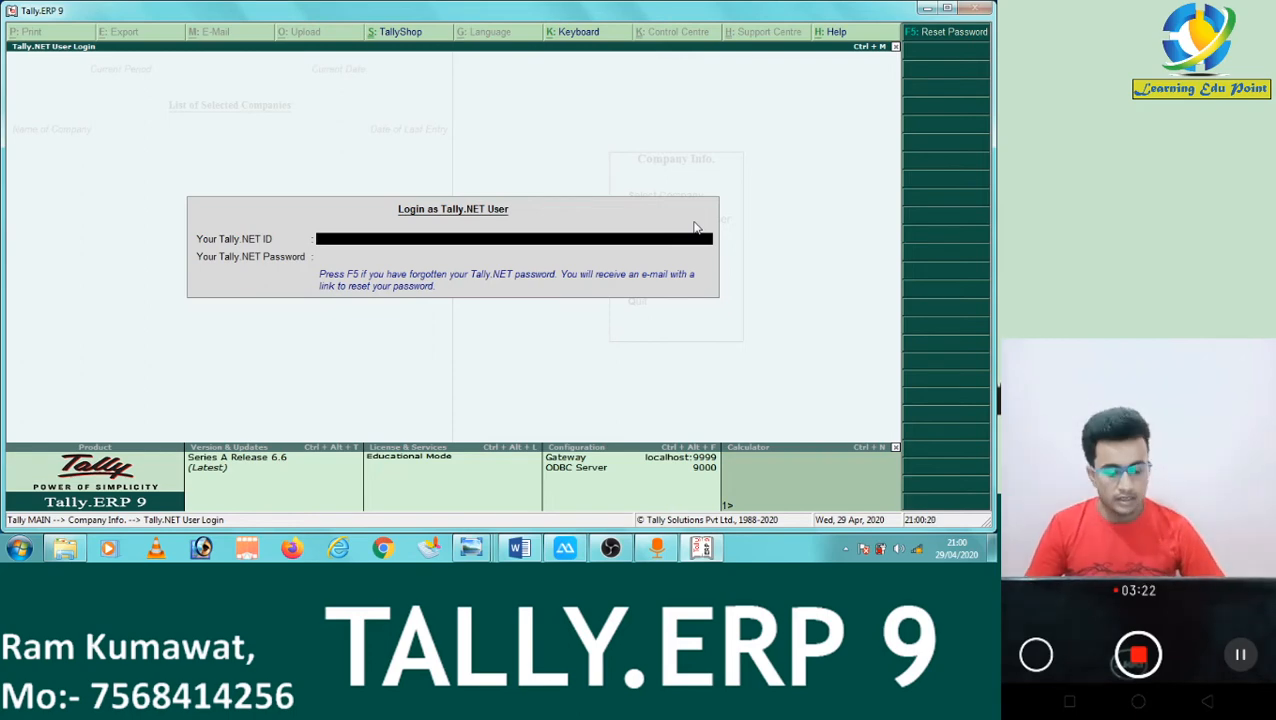
key(Escape)
Begin Create Company and enter 'RCK Pvt L.Td.' as the company name.
key(Down)
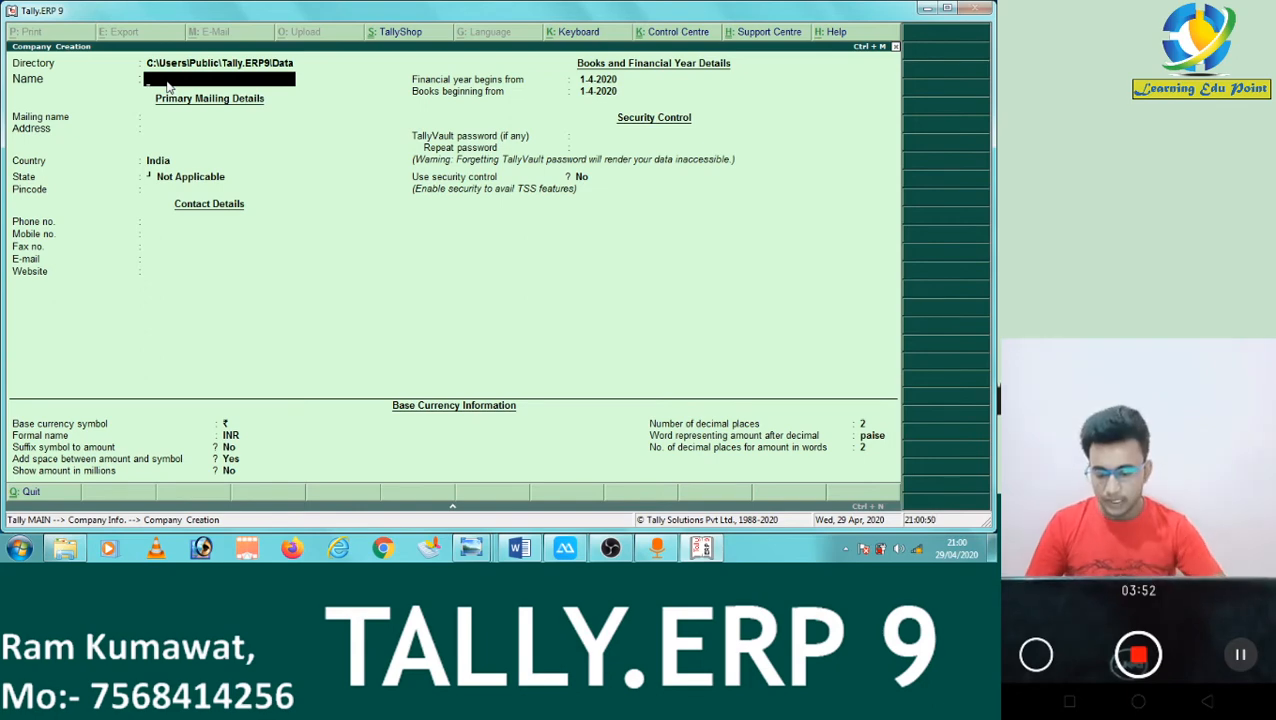
text(RCK Pvt L)
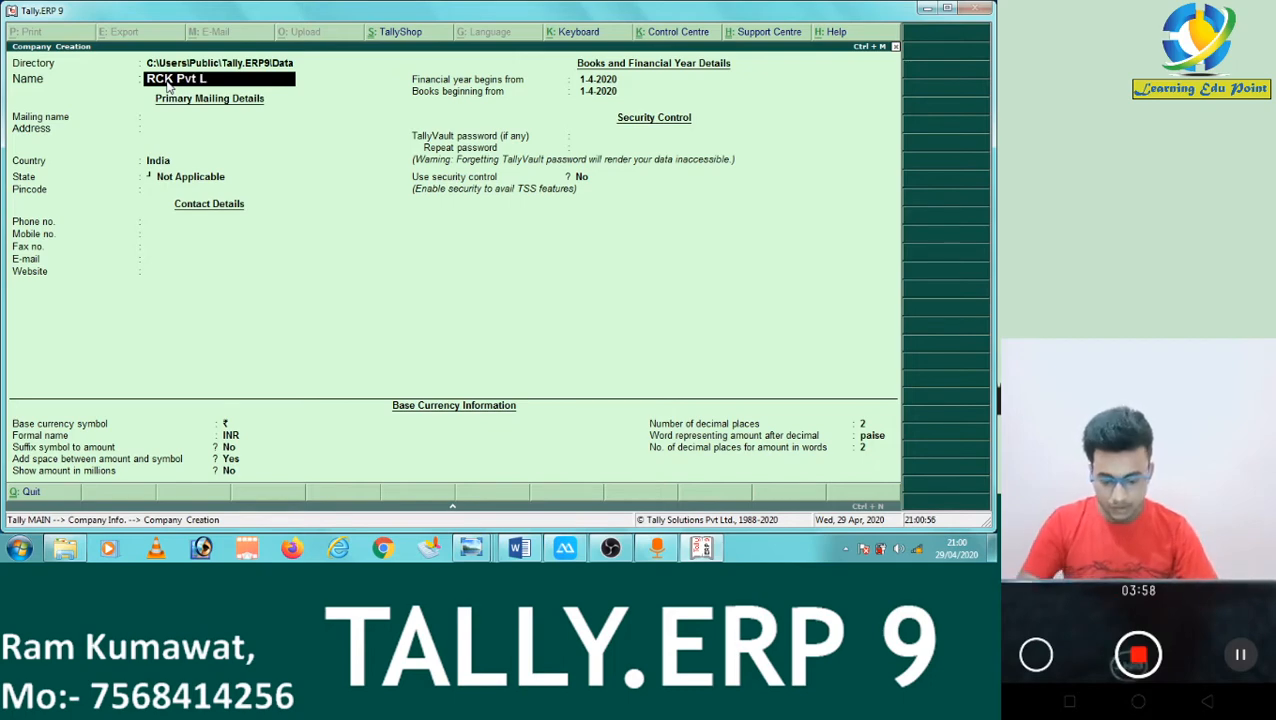
text(td)
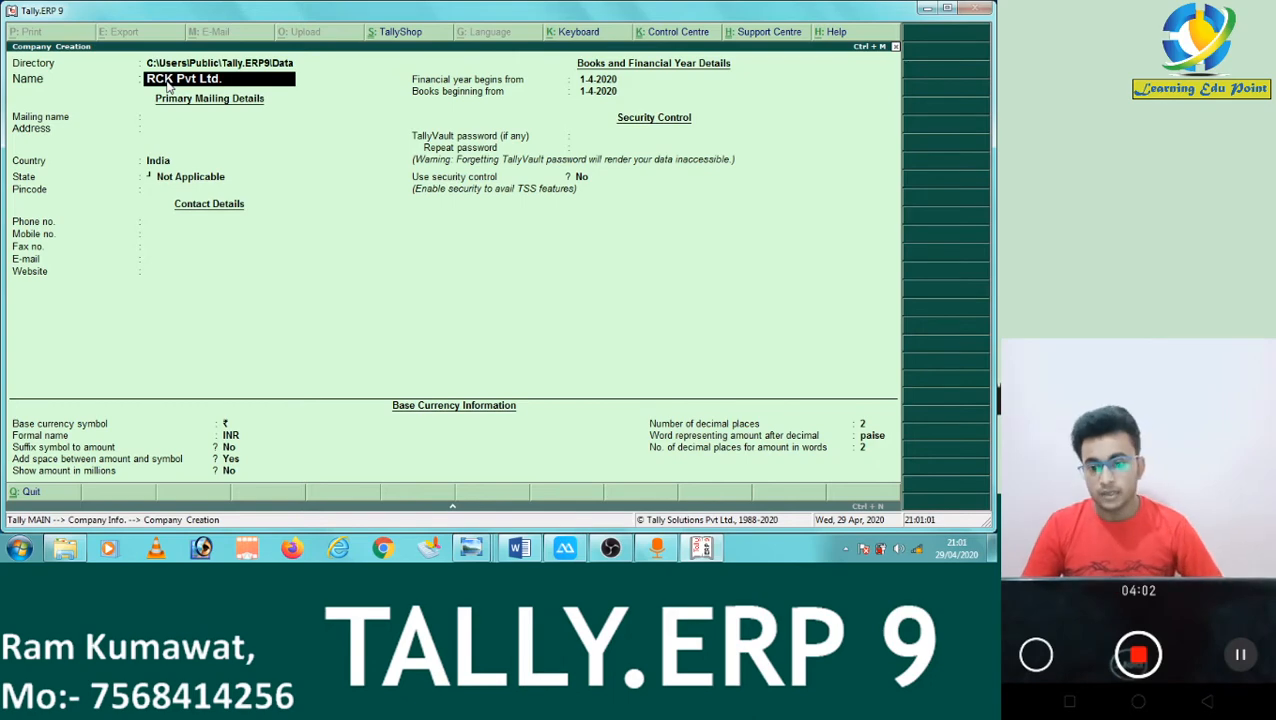
text(..)
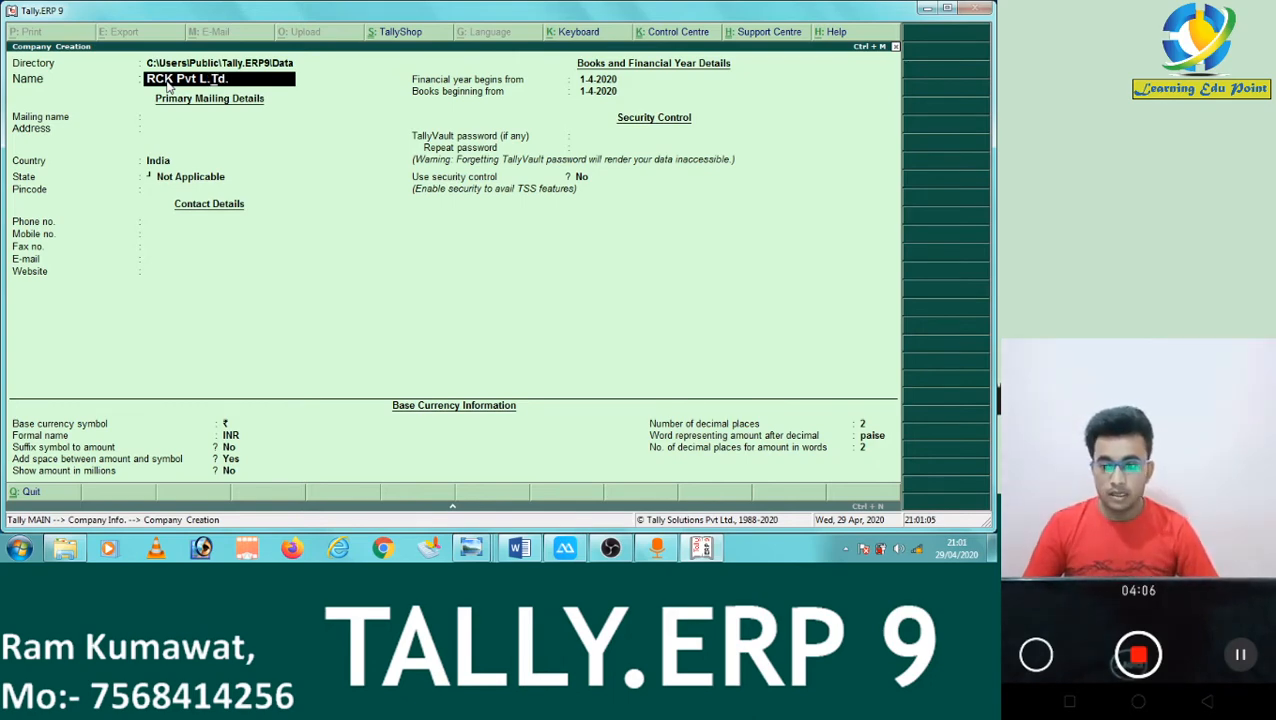
key(Return)
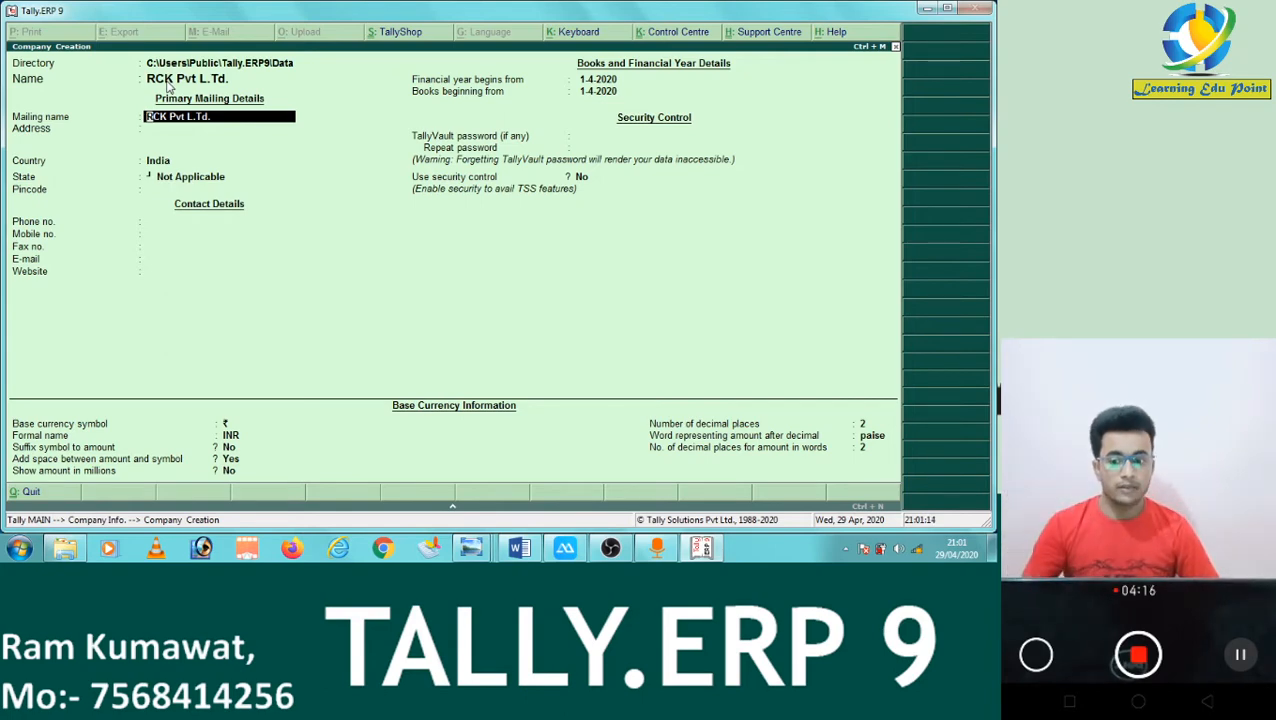
Correct the company name to 'RCK Pvt. LTd.' and accept the matching mailing name.
click(203, 84)
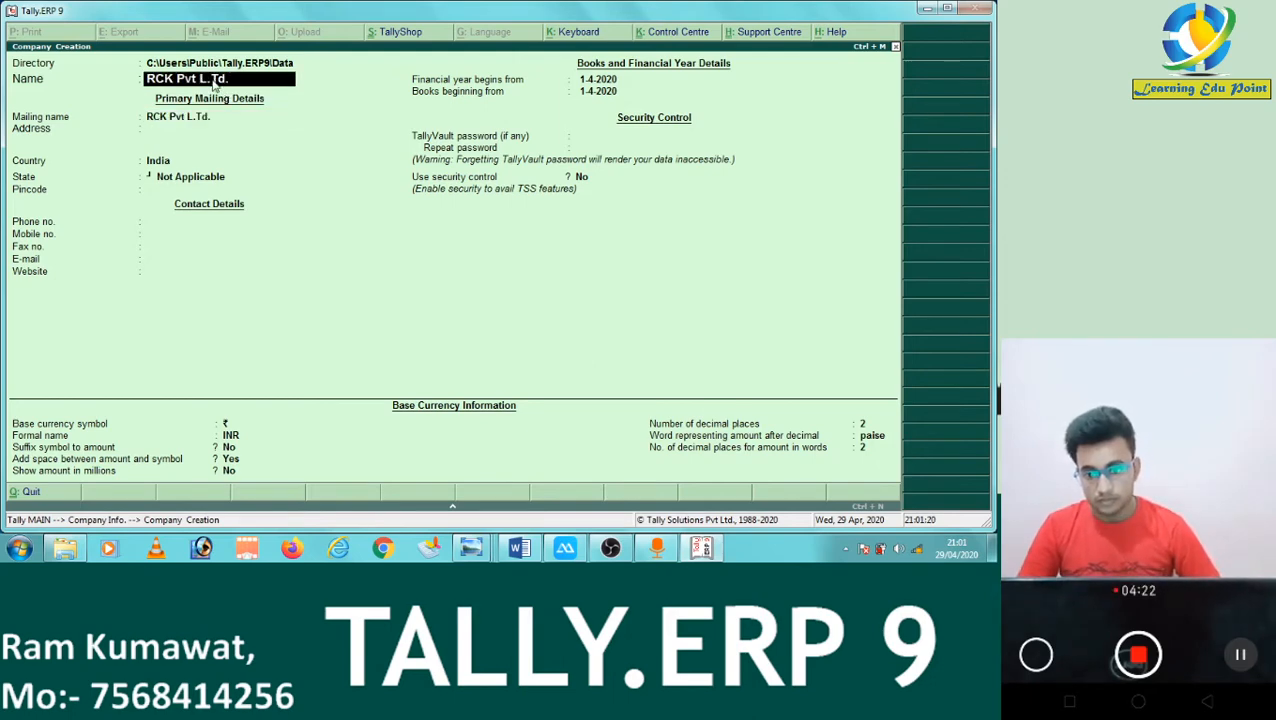
key(BackSpace)
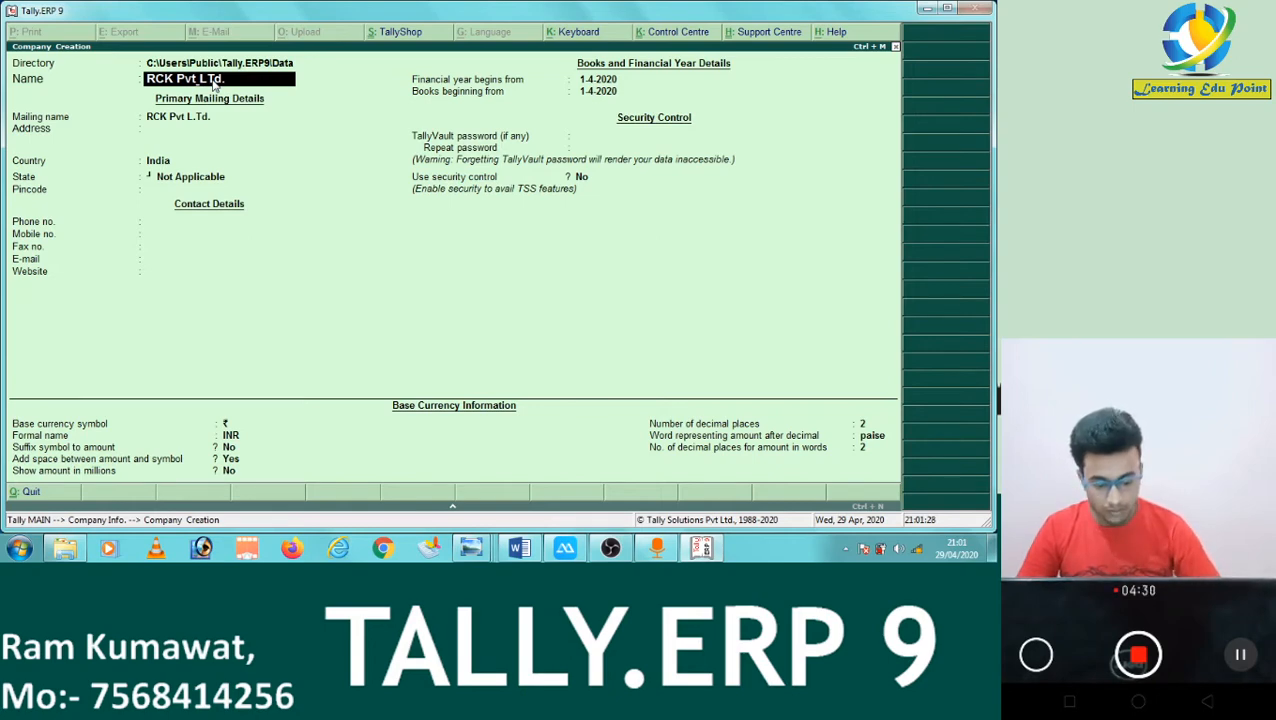
text(.)
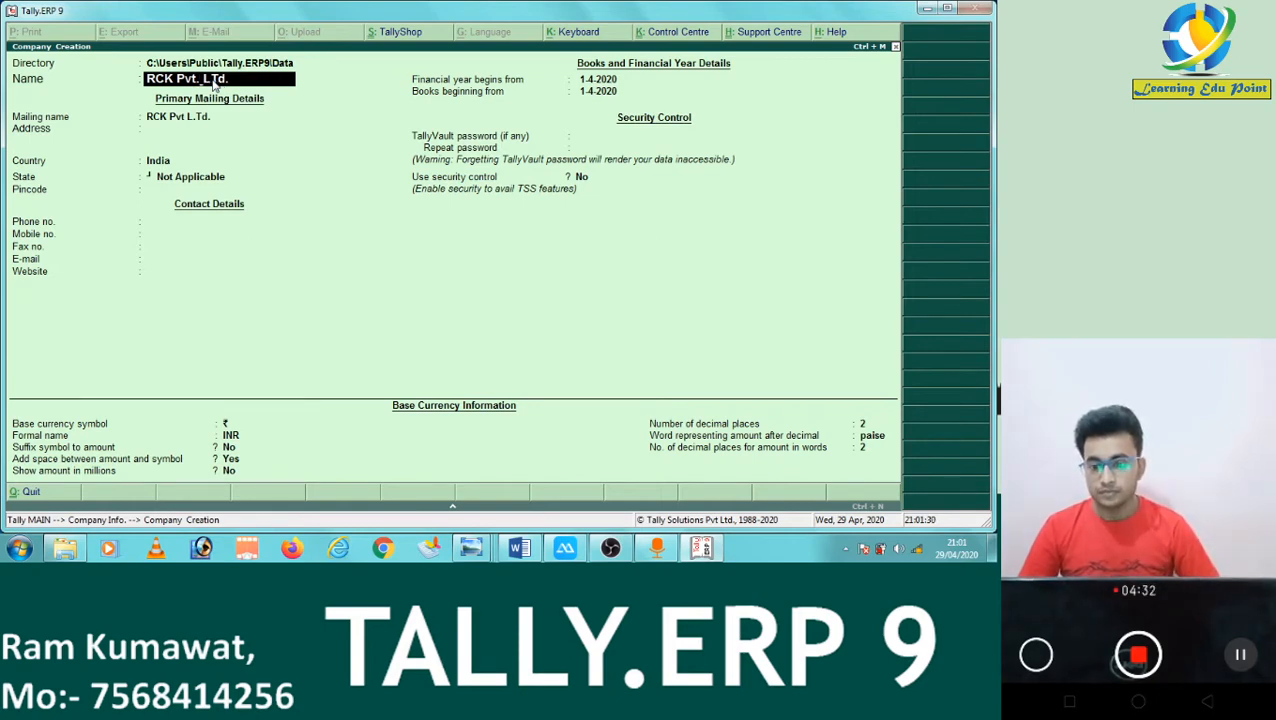
key(Return)
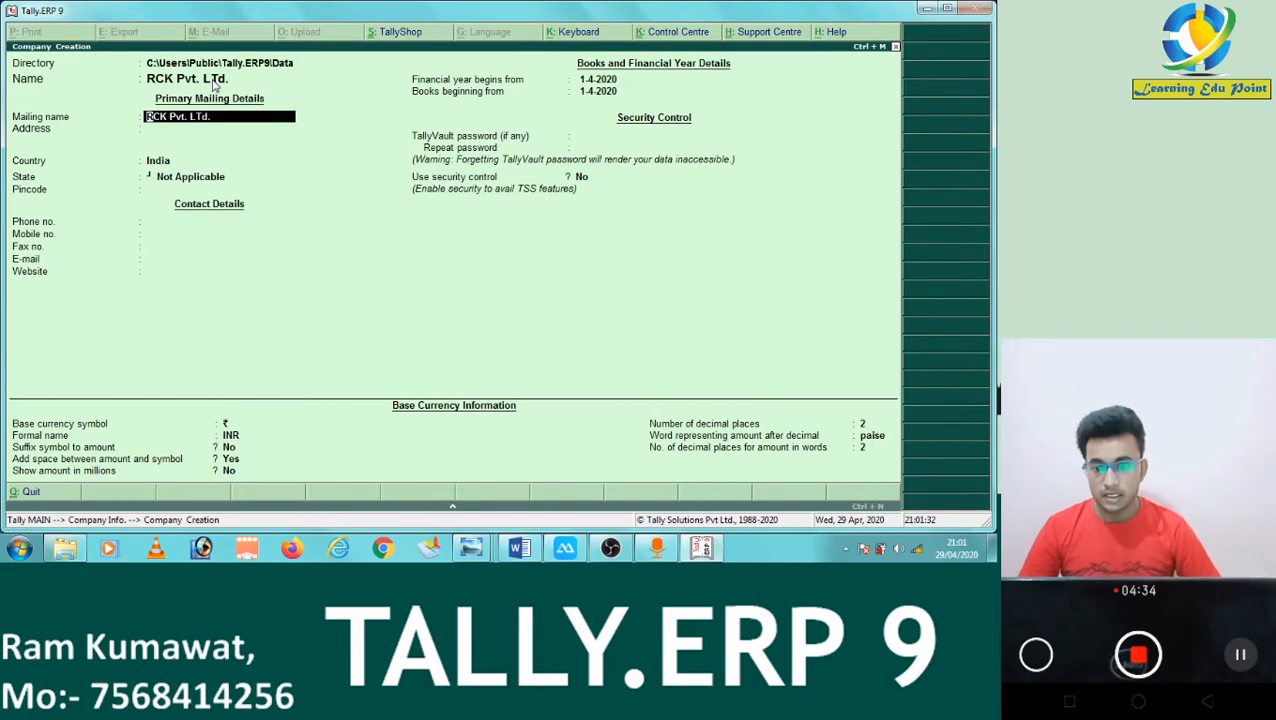
key(Return)
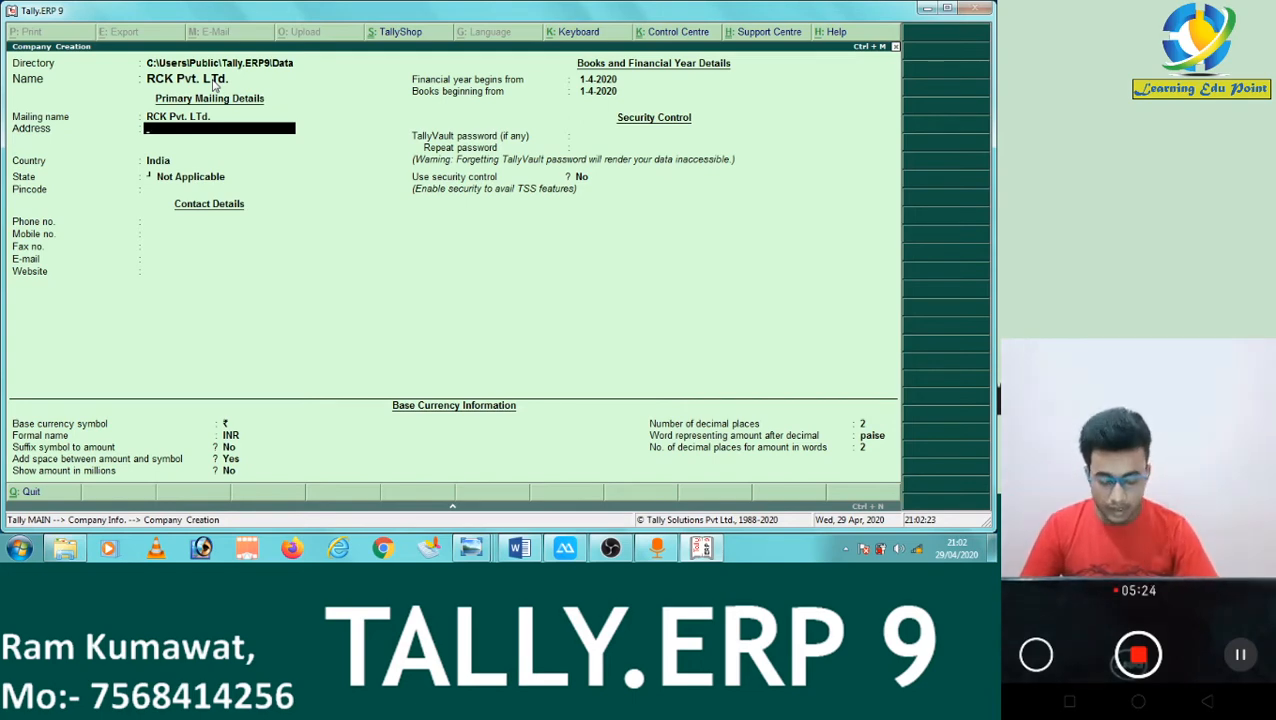
Enter the company's one-line address and leave the second address line blank.
text(Pipli Chowk)
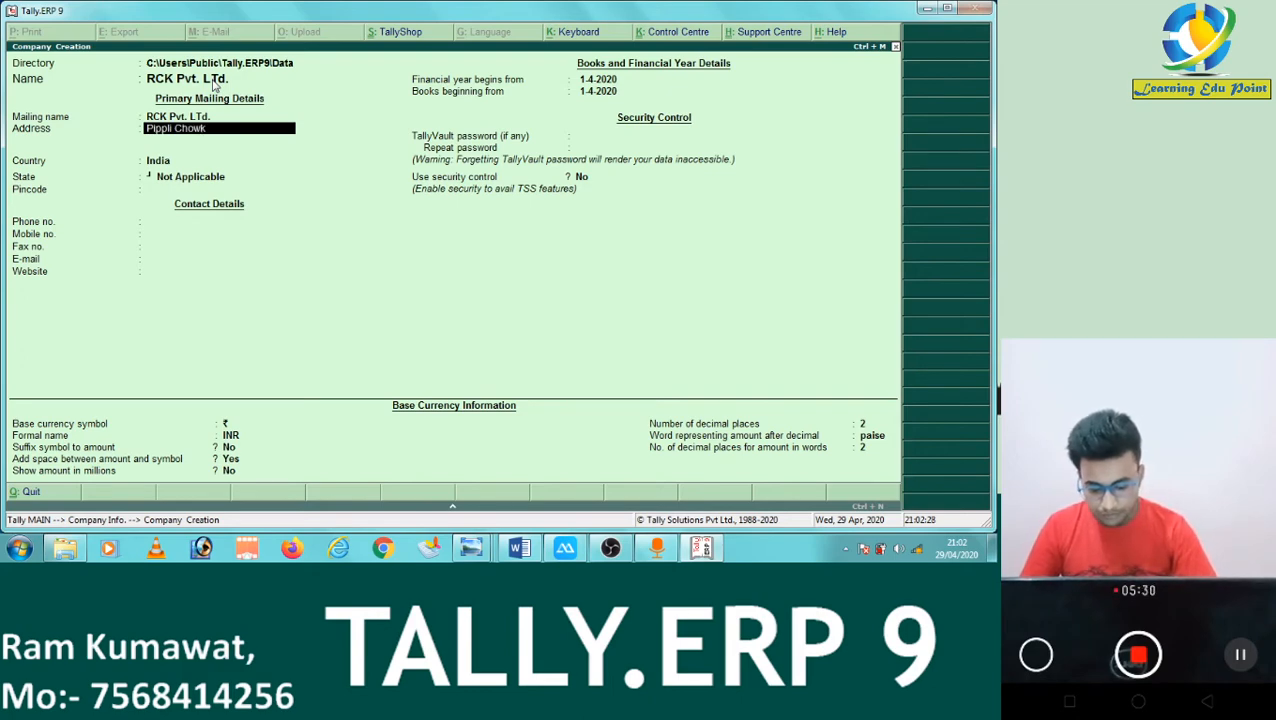
text( Jhu)
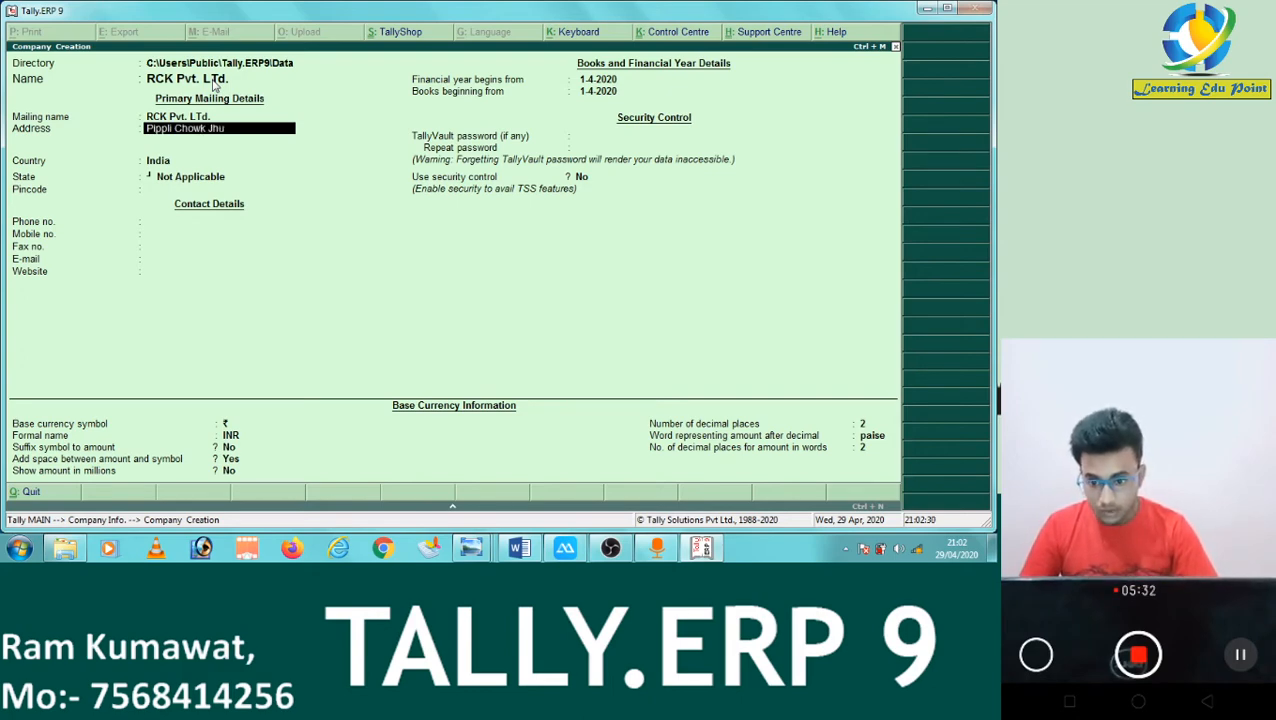
text(njhunu)
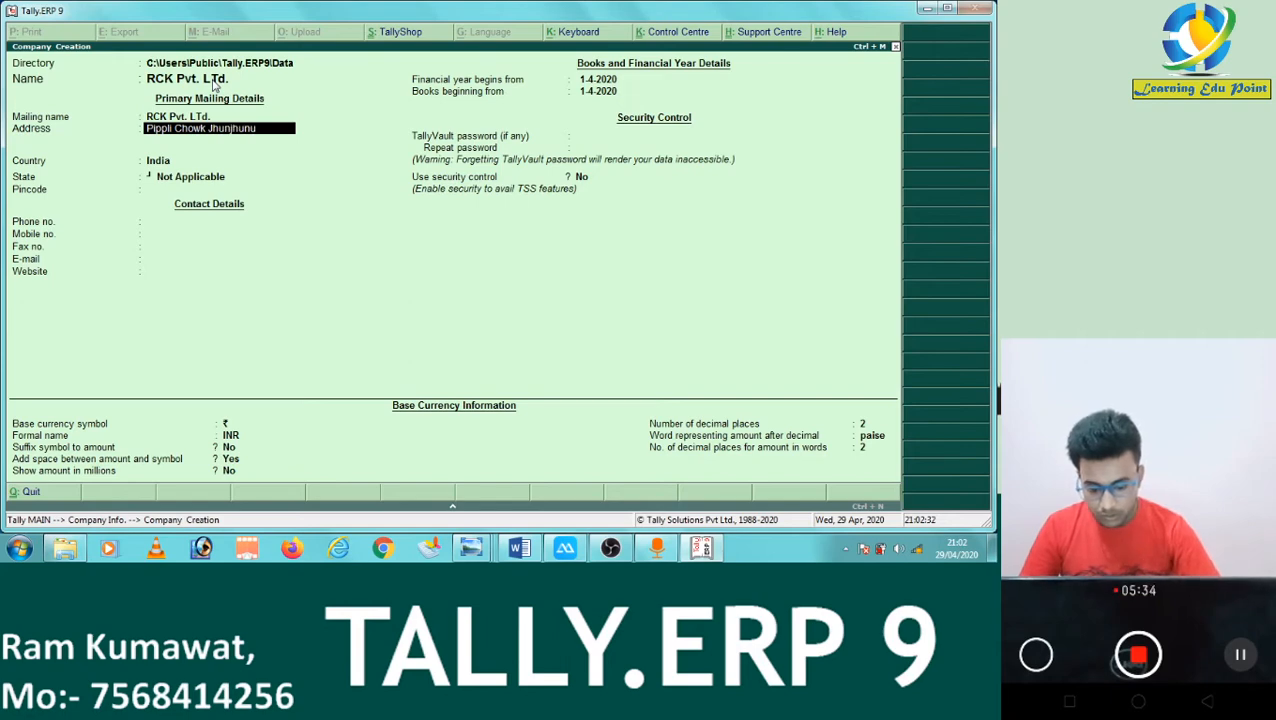
text( Rajasthan)
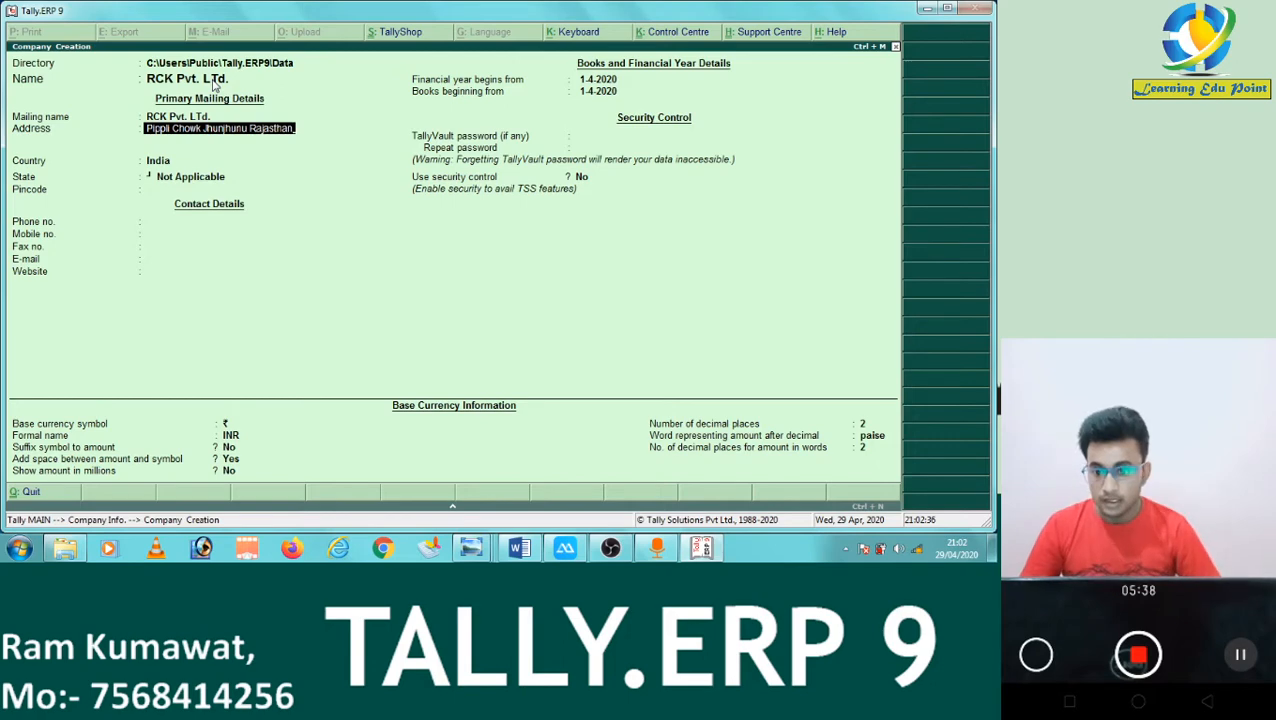
key(Return)
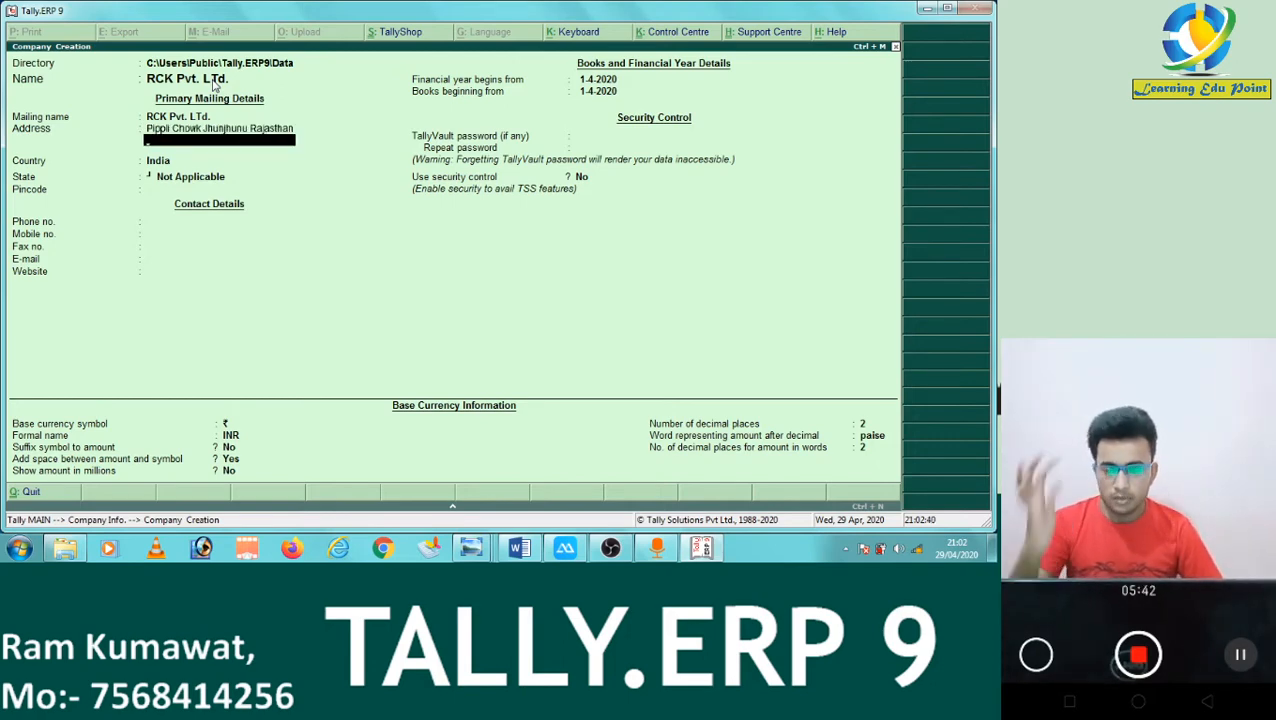
key(Return)
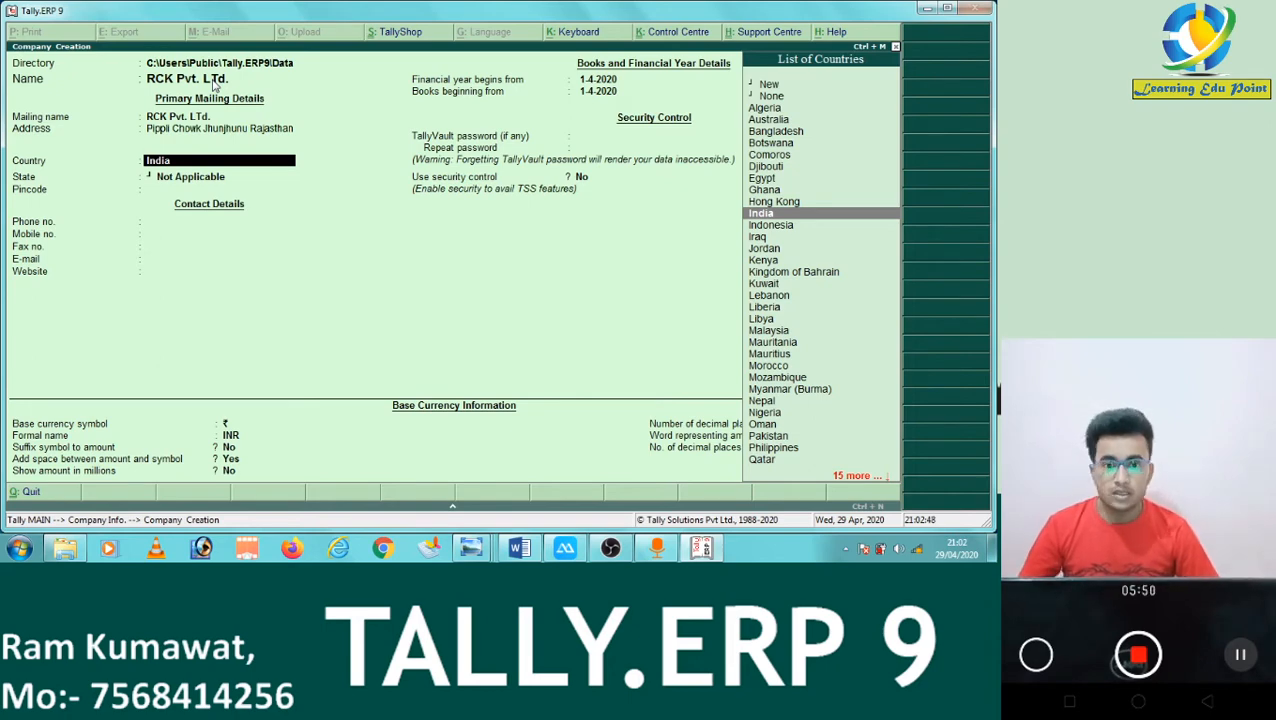
Accept India as the country and pick Rajasthan as the state.
key(Return)
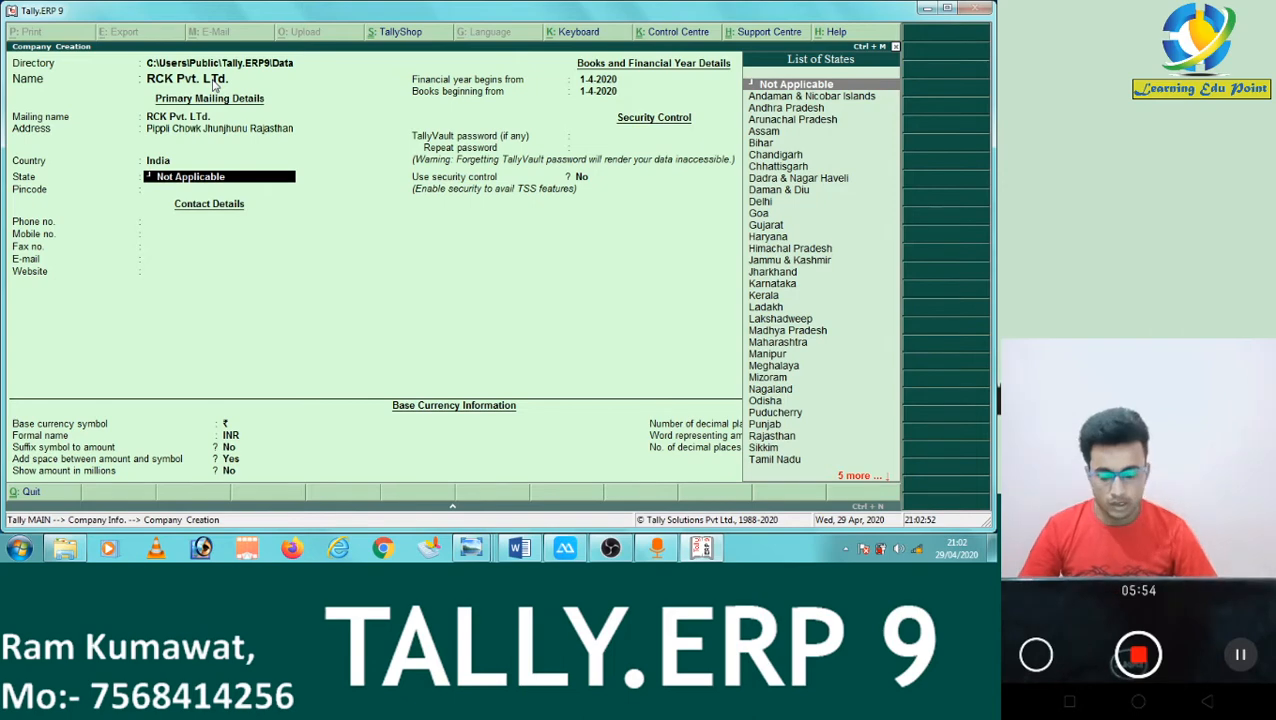
text(Ra)
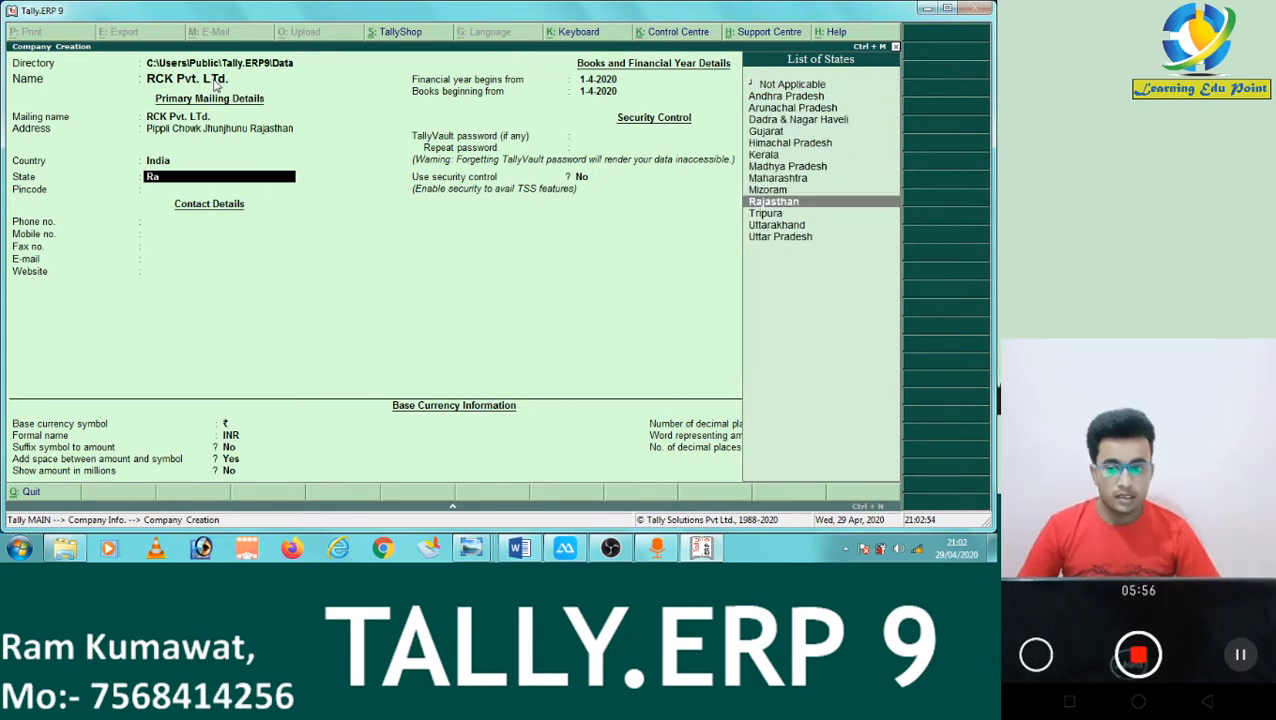
key(Return)
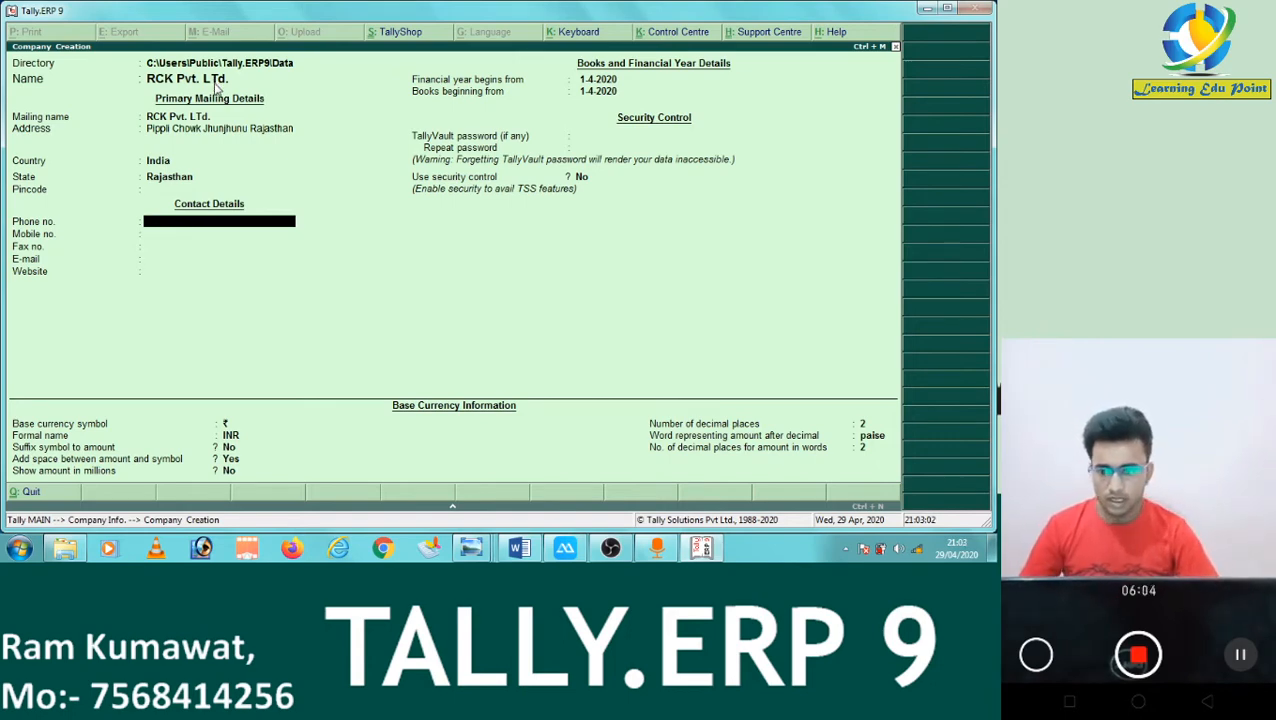
Enter the mobile number and e-mail, leave phone and fax blank, and add website ram.com.
key(Return)
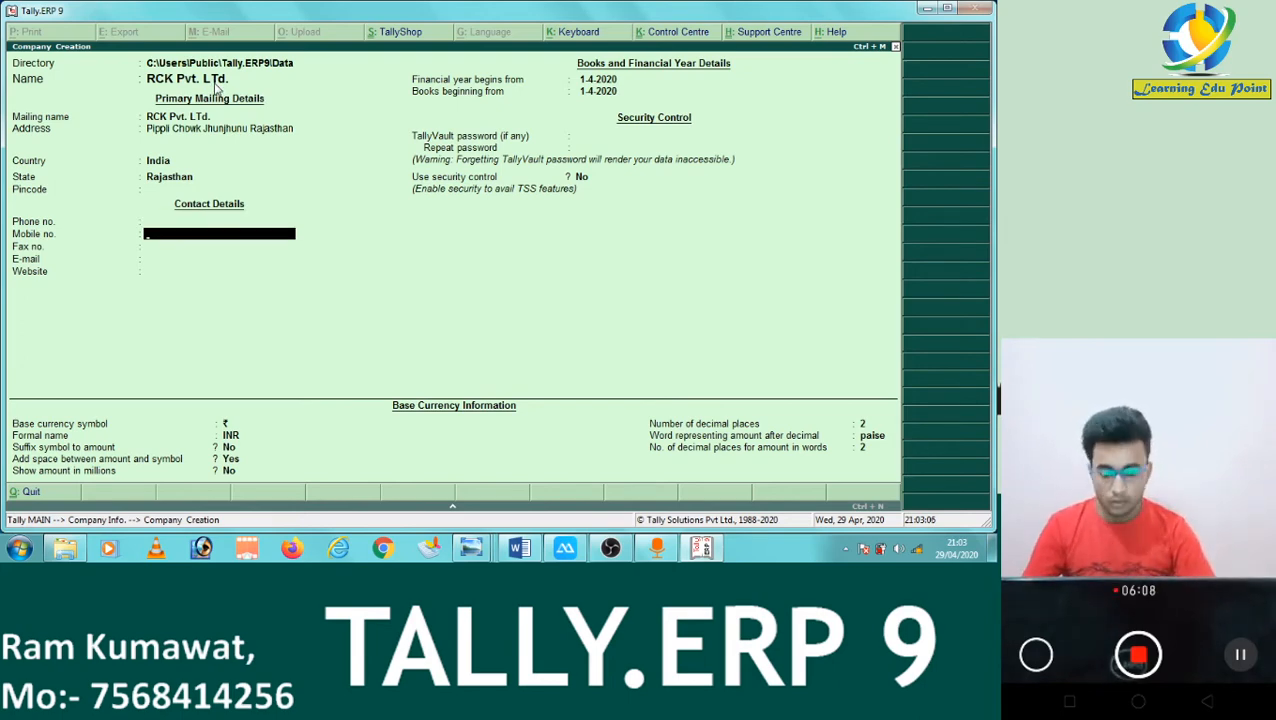
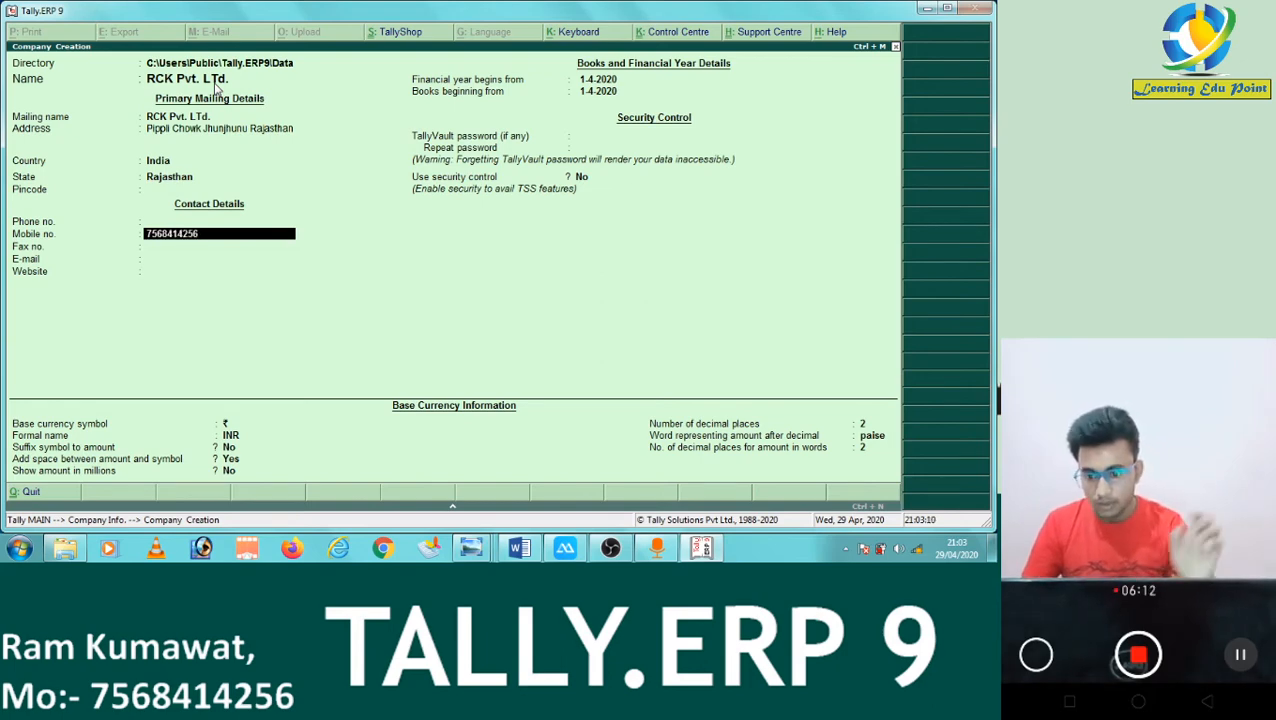
key(Return)
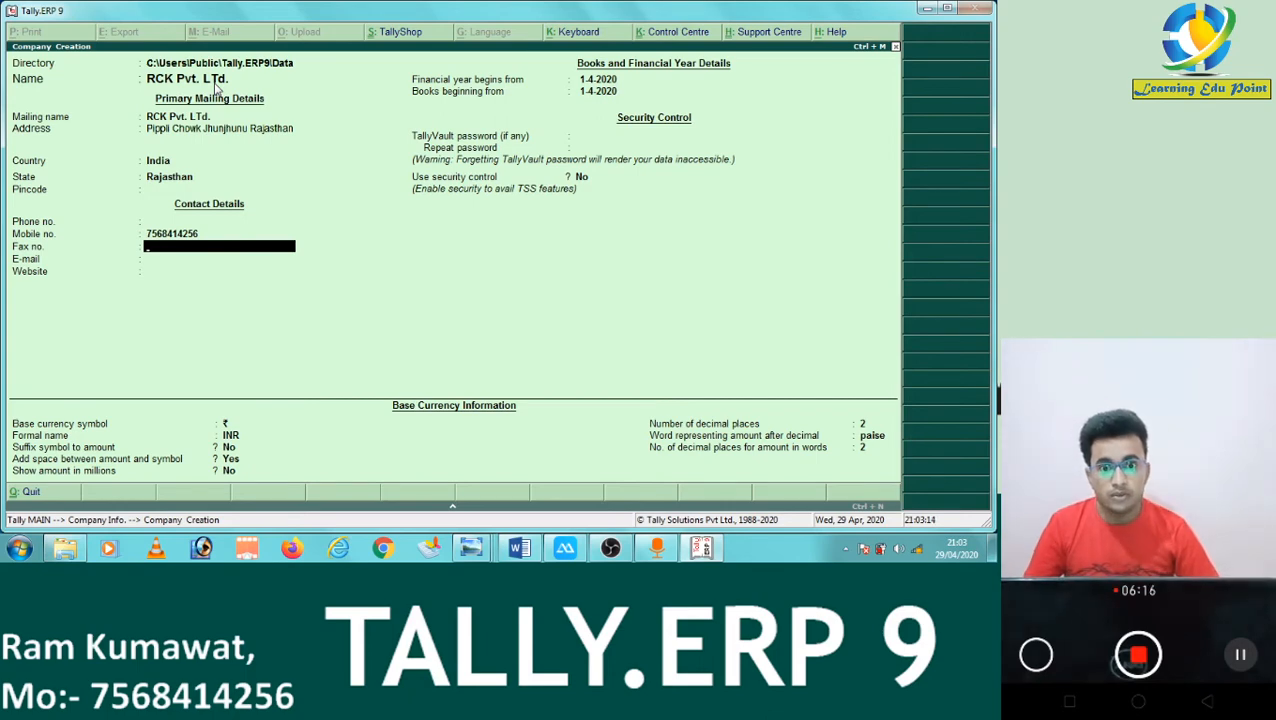
key(Return)
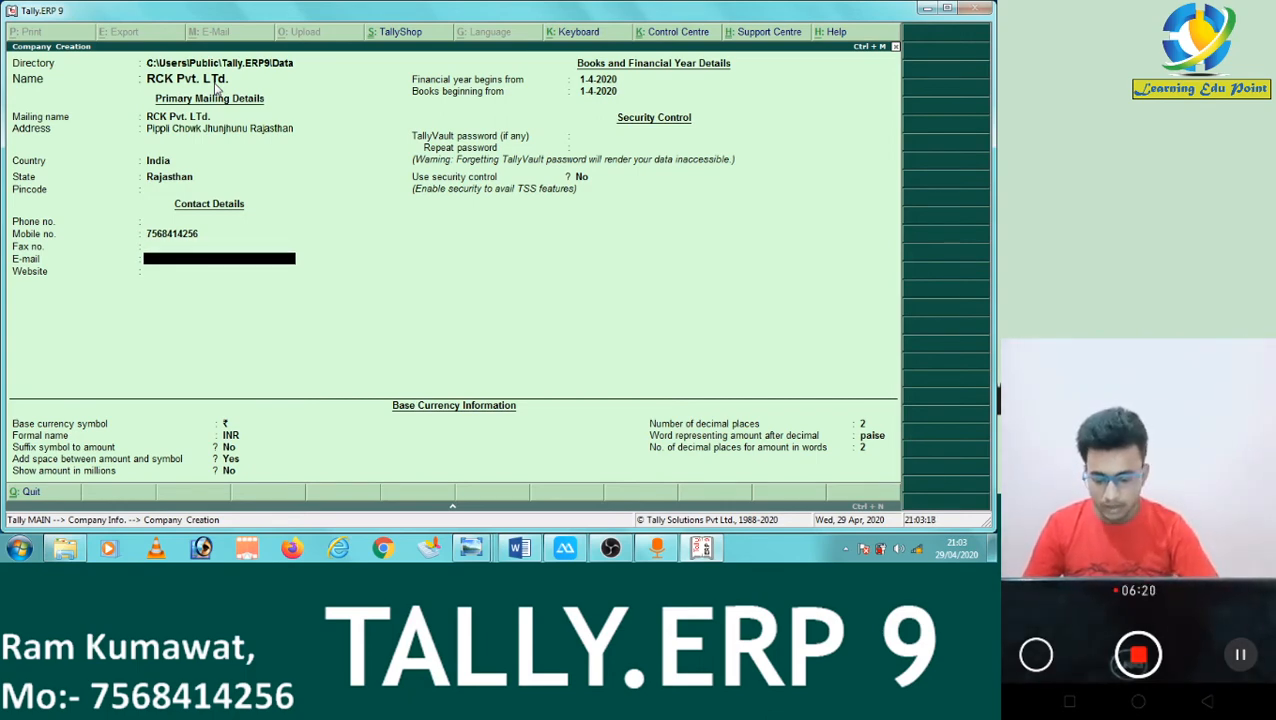
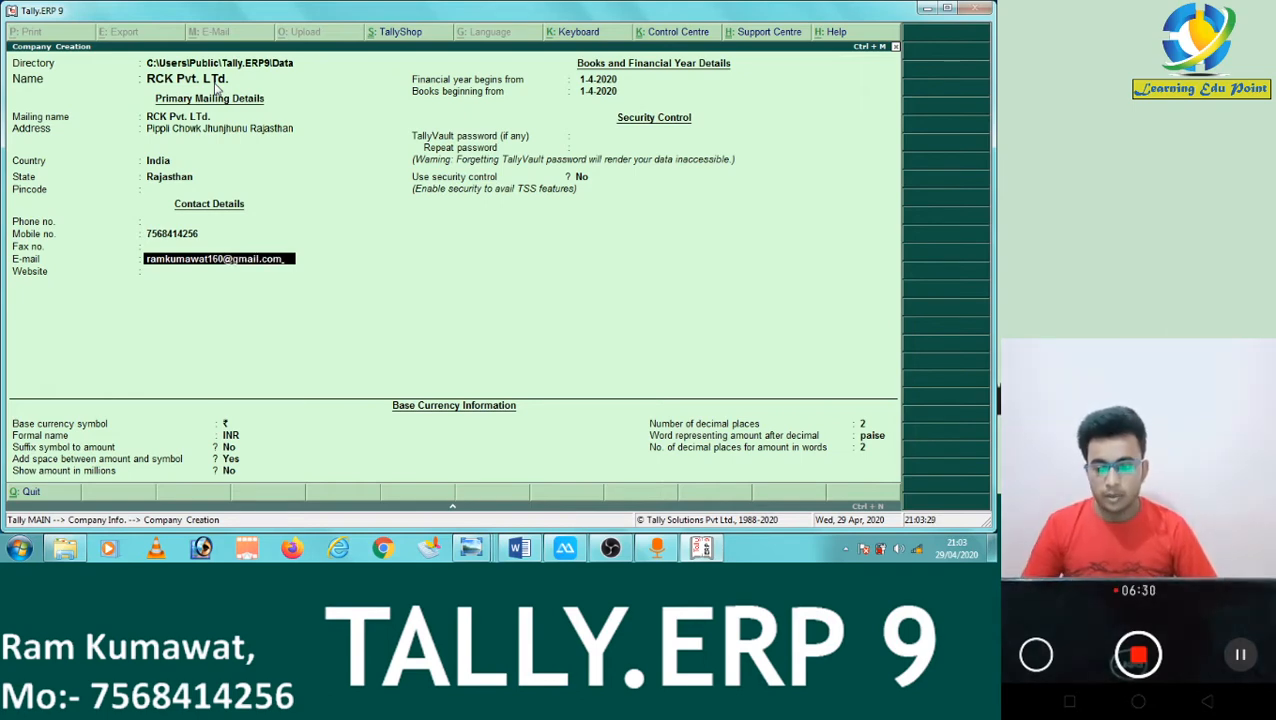
key(Return)
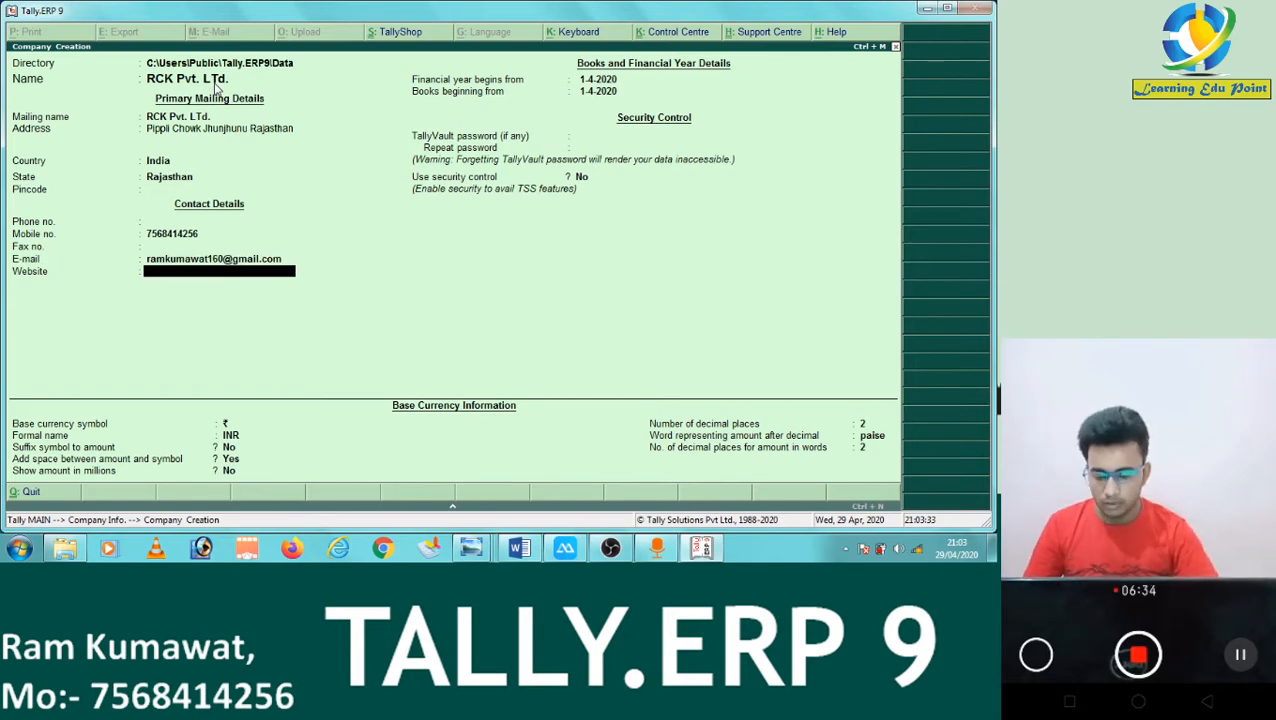
text(ram.com)
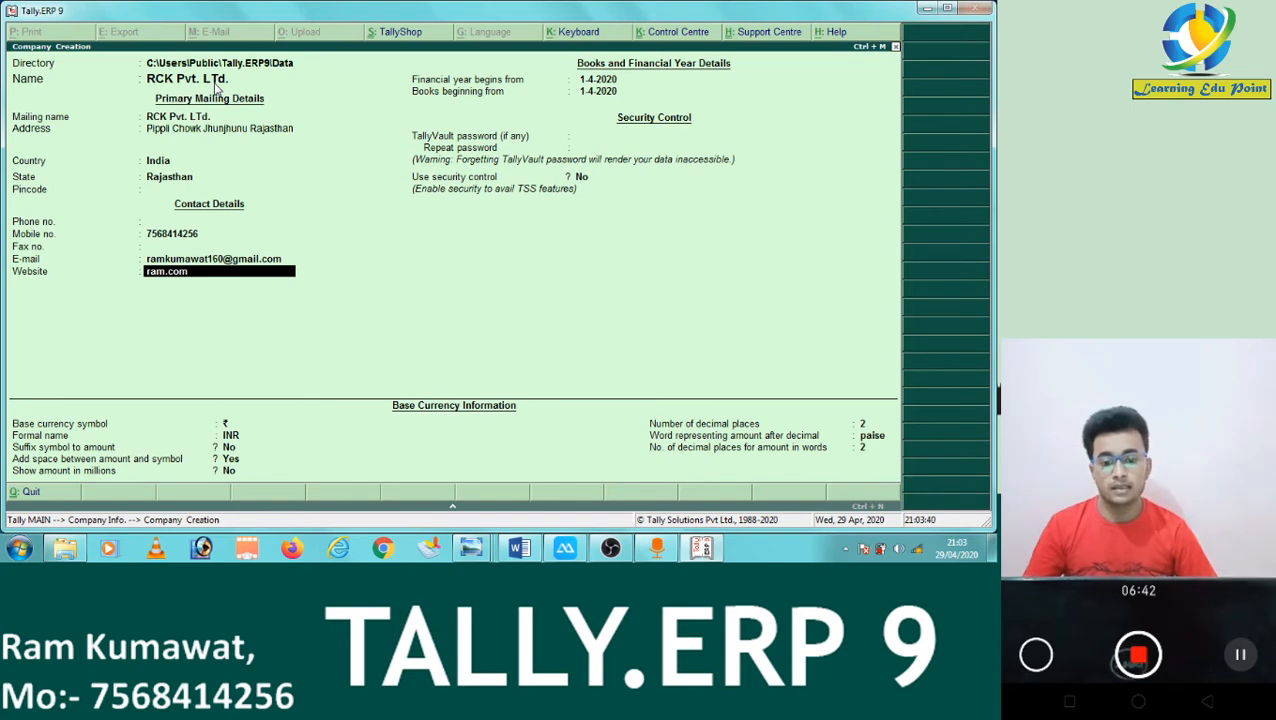
key(Return)
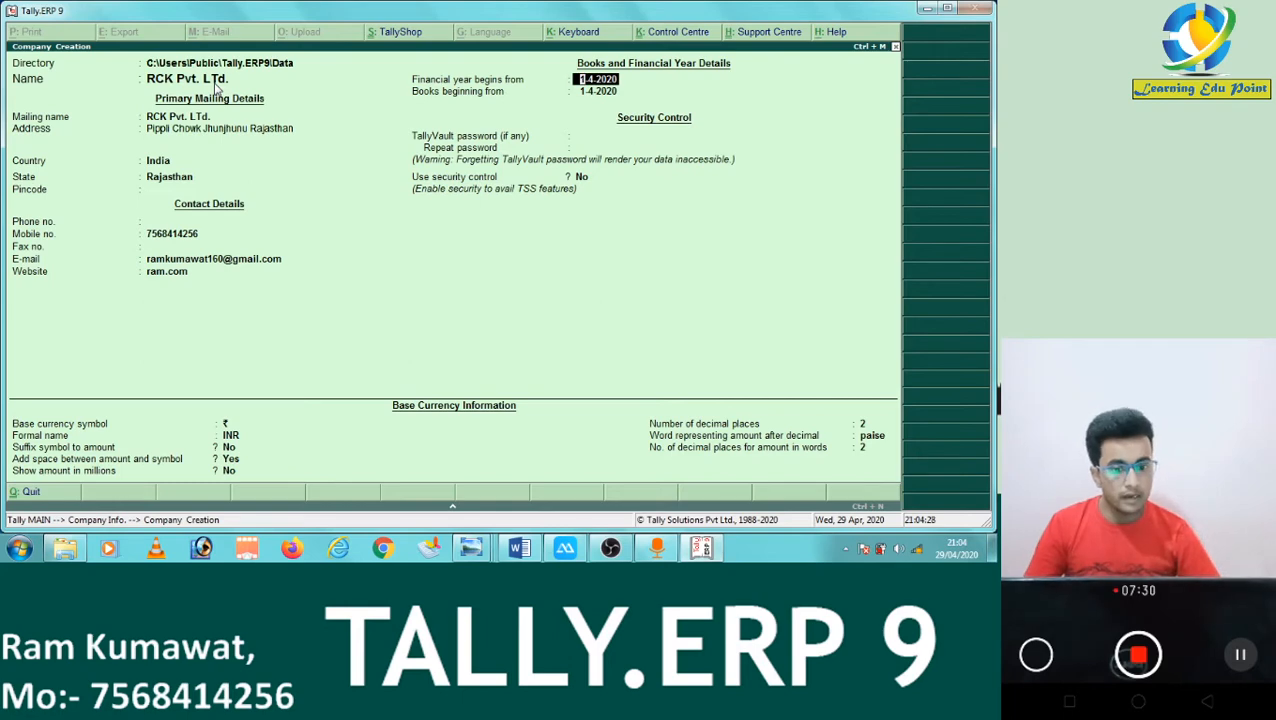
key(Return)
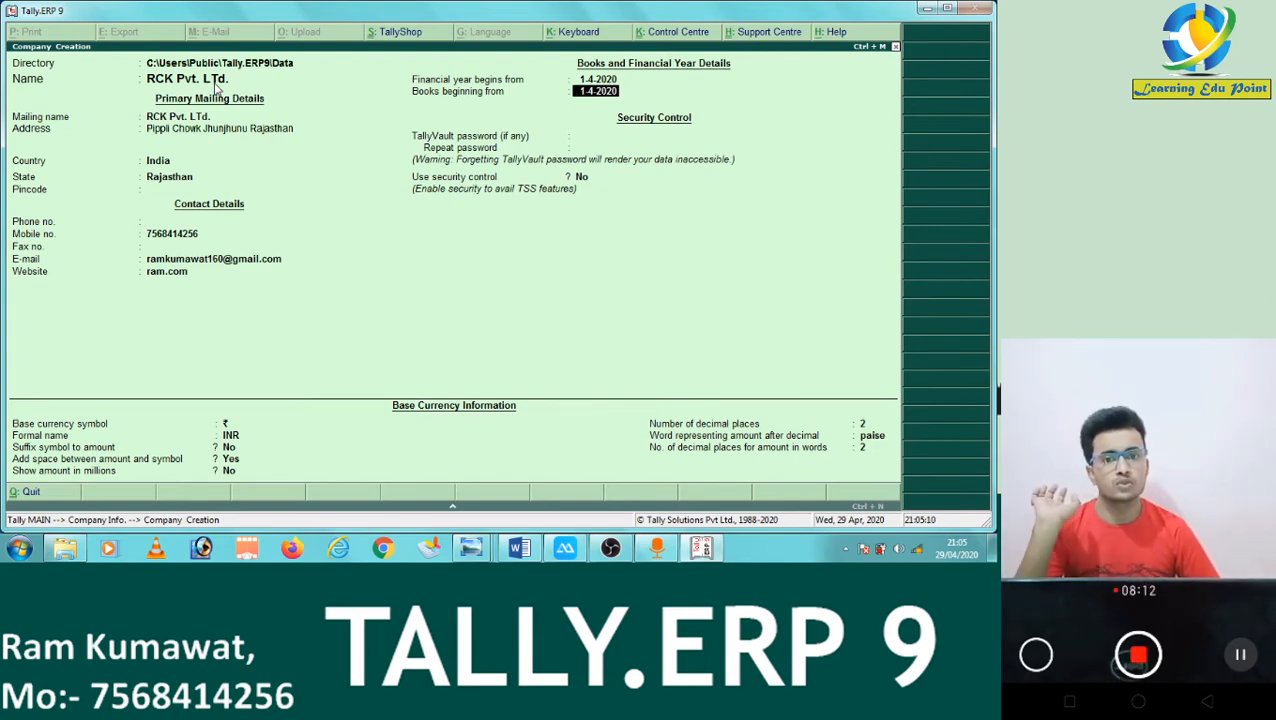
Keep 1-4-2020 as the books beginning date.
key(Return)
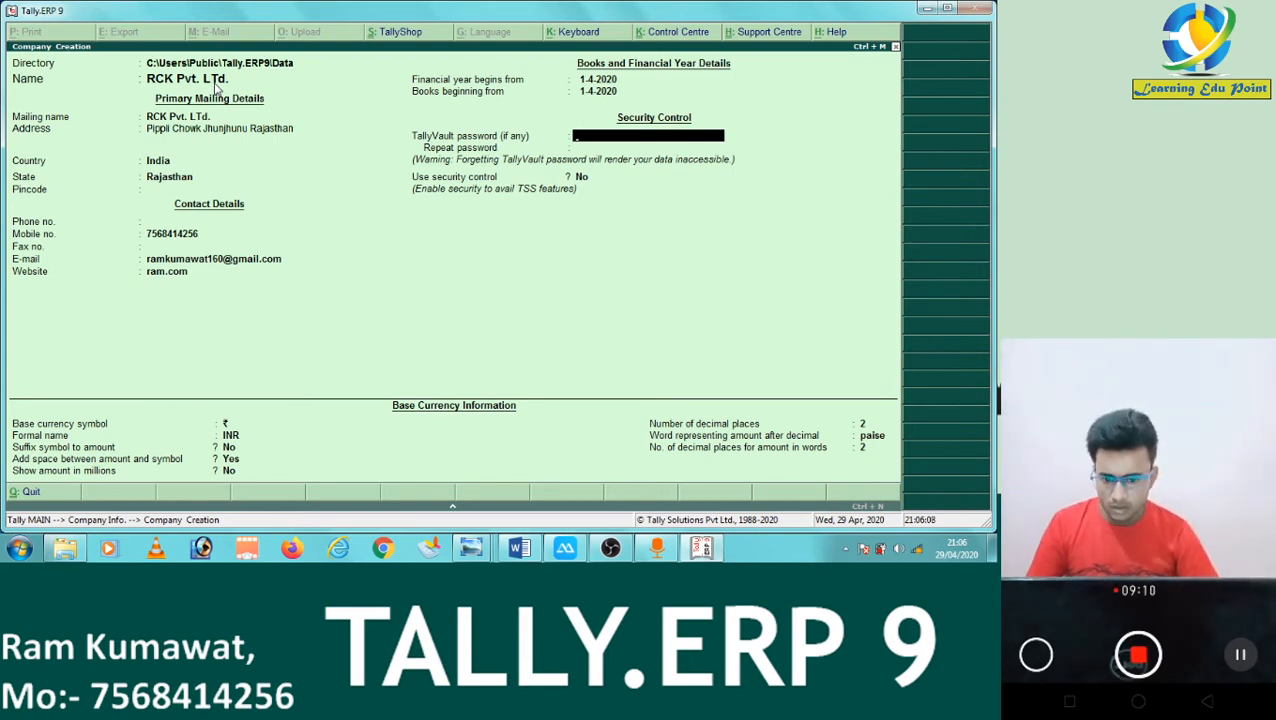
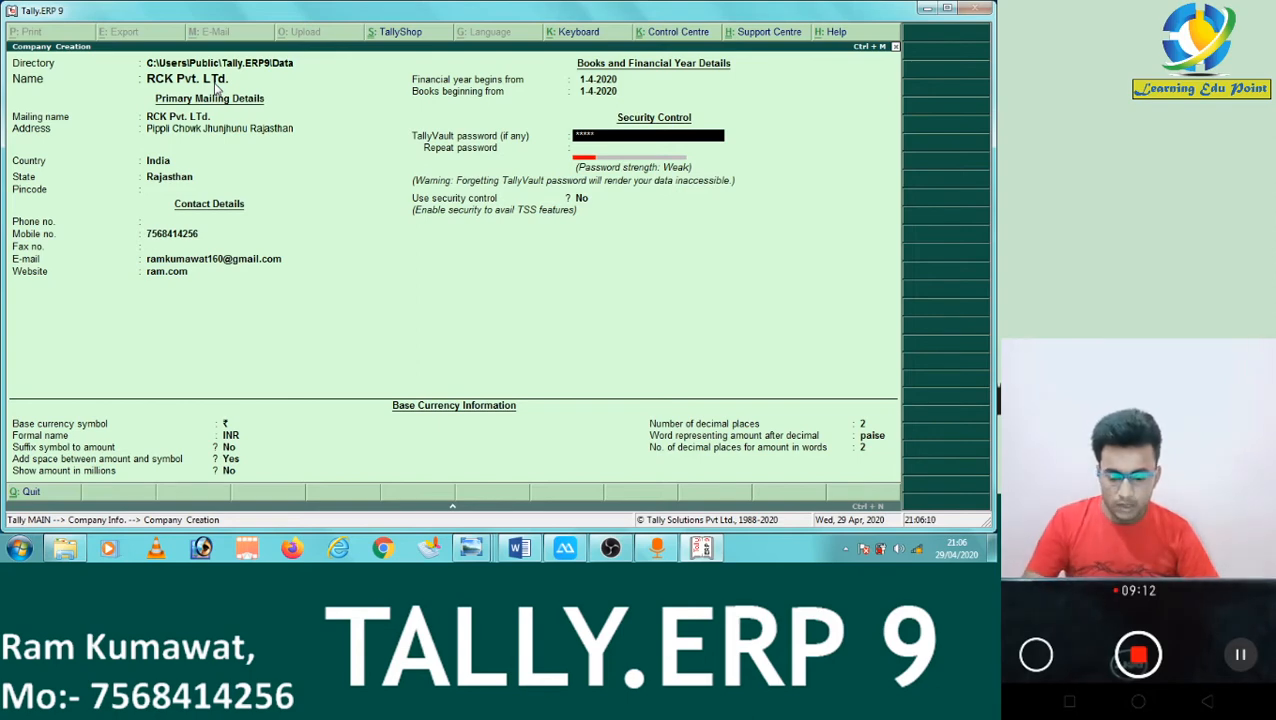
Enter the TallyVault password and repeat it identically.
key(Return)
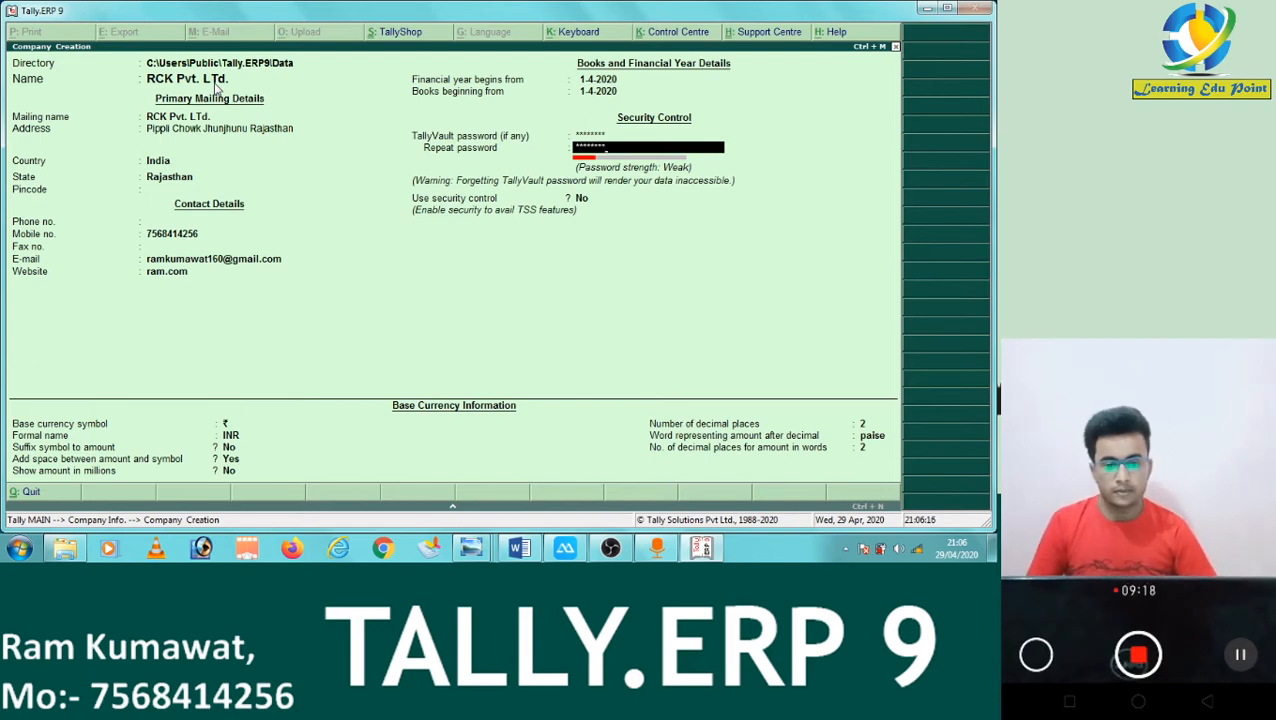
key(Return)
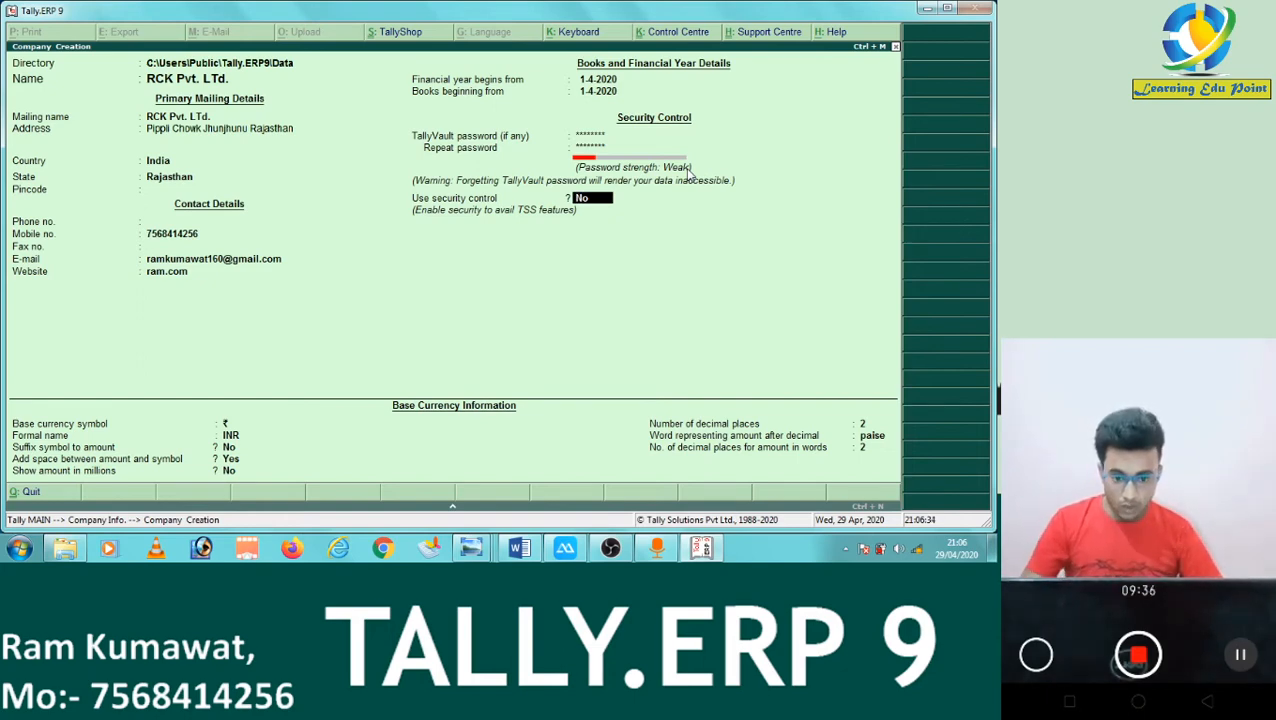
Turn on security control with Admin as the administrator name.
key(y)
key(Return)
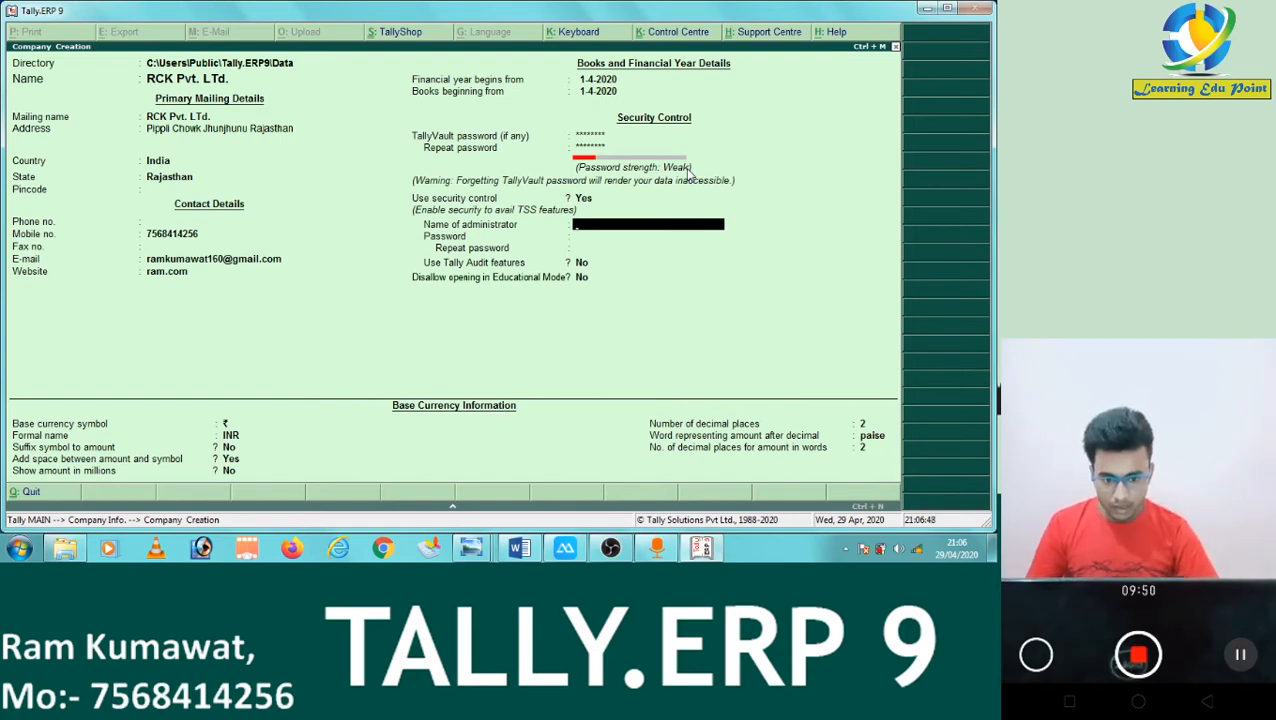
text(dmin)
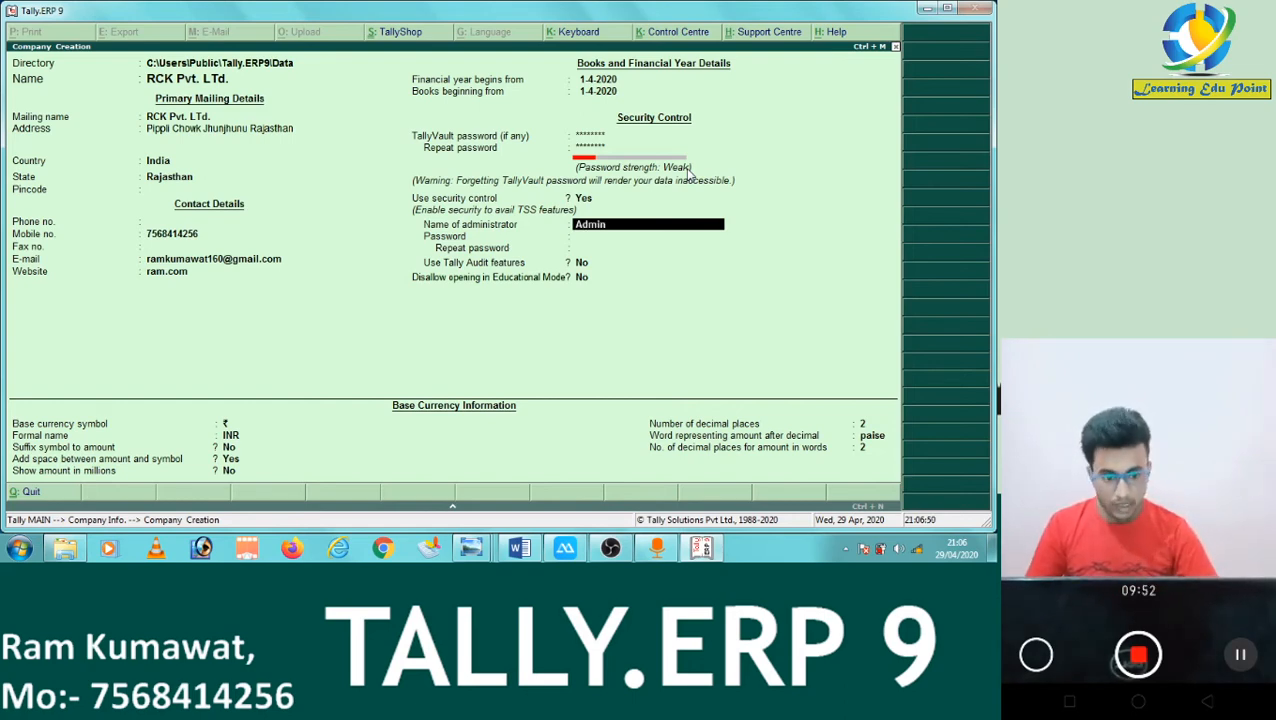
key(Return)
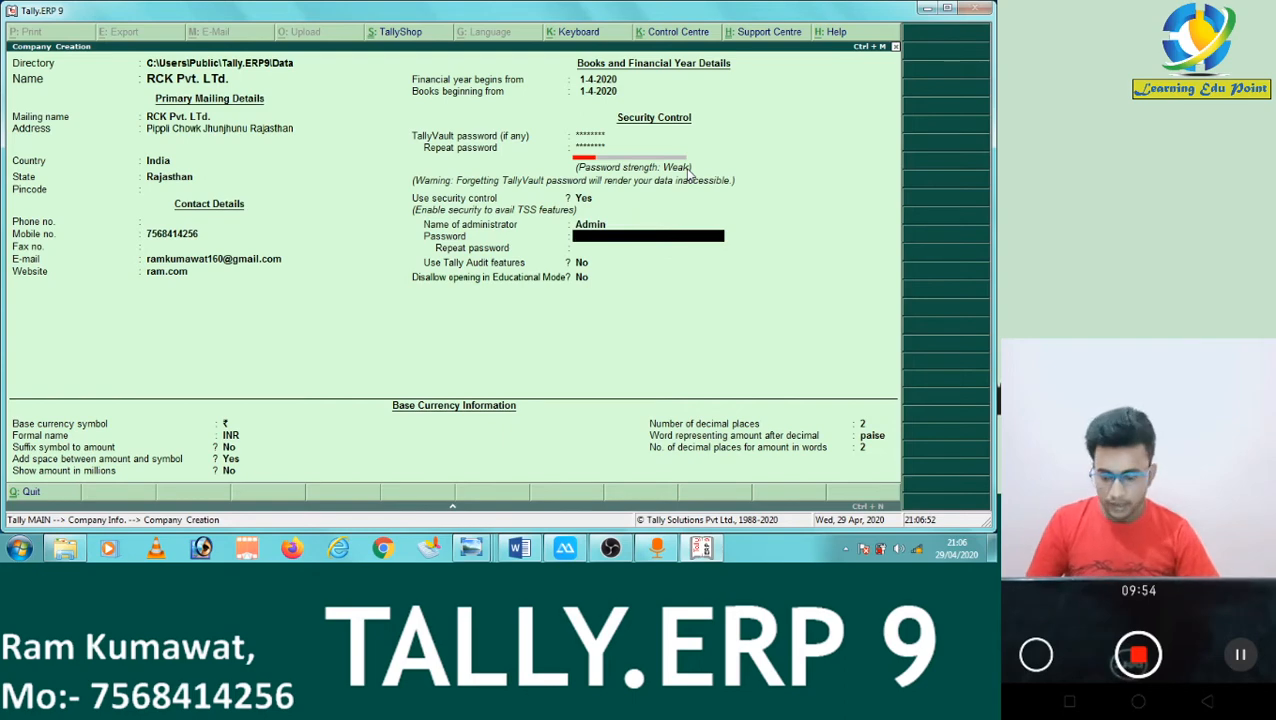
Enter the administrator password and repeat it to confirm.
text(a)
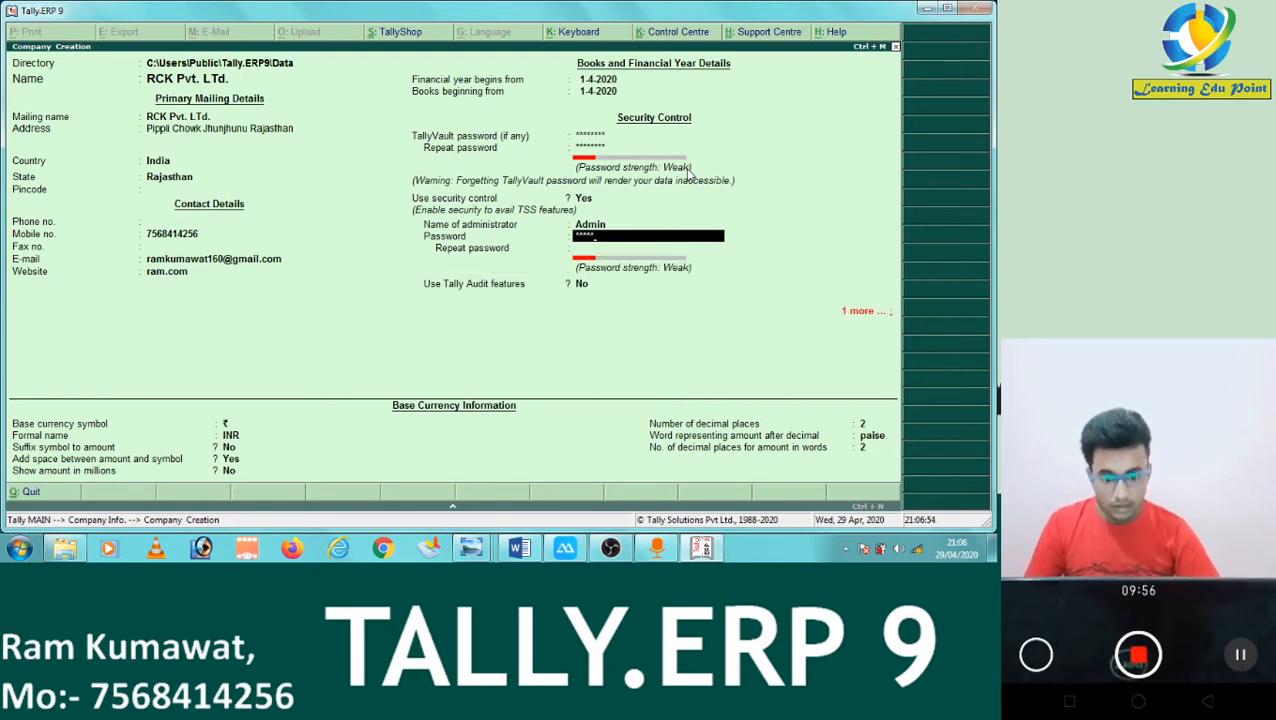
key(BackSpace)
key(BackSpace)
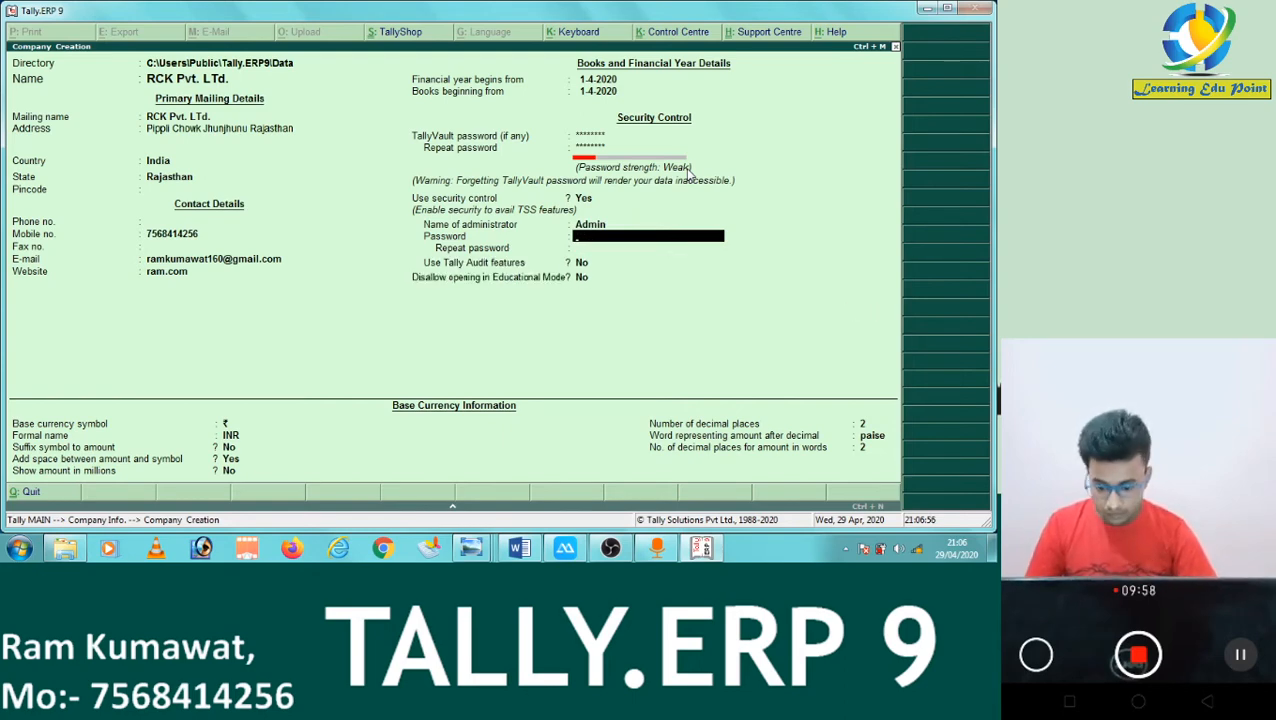
text(a)
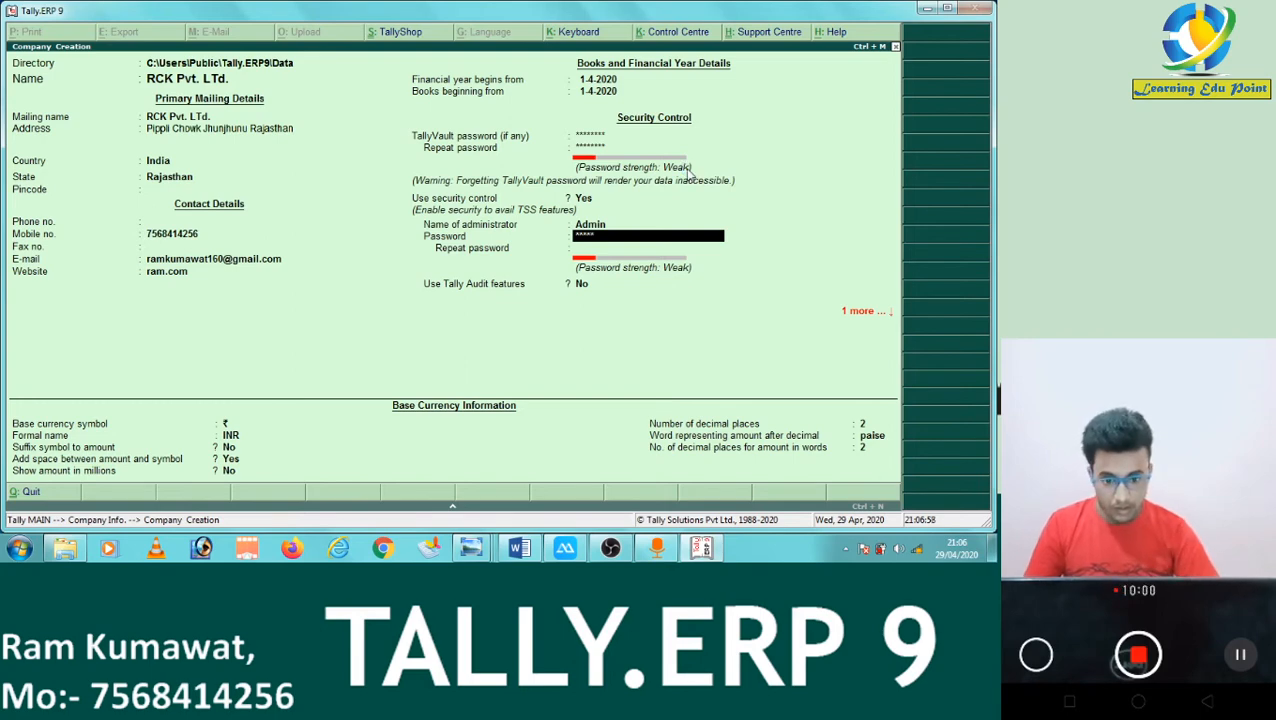
key(Return)
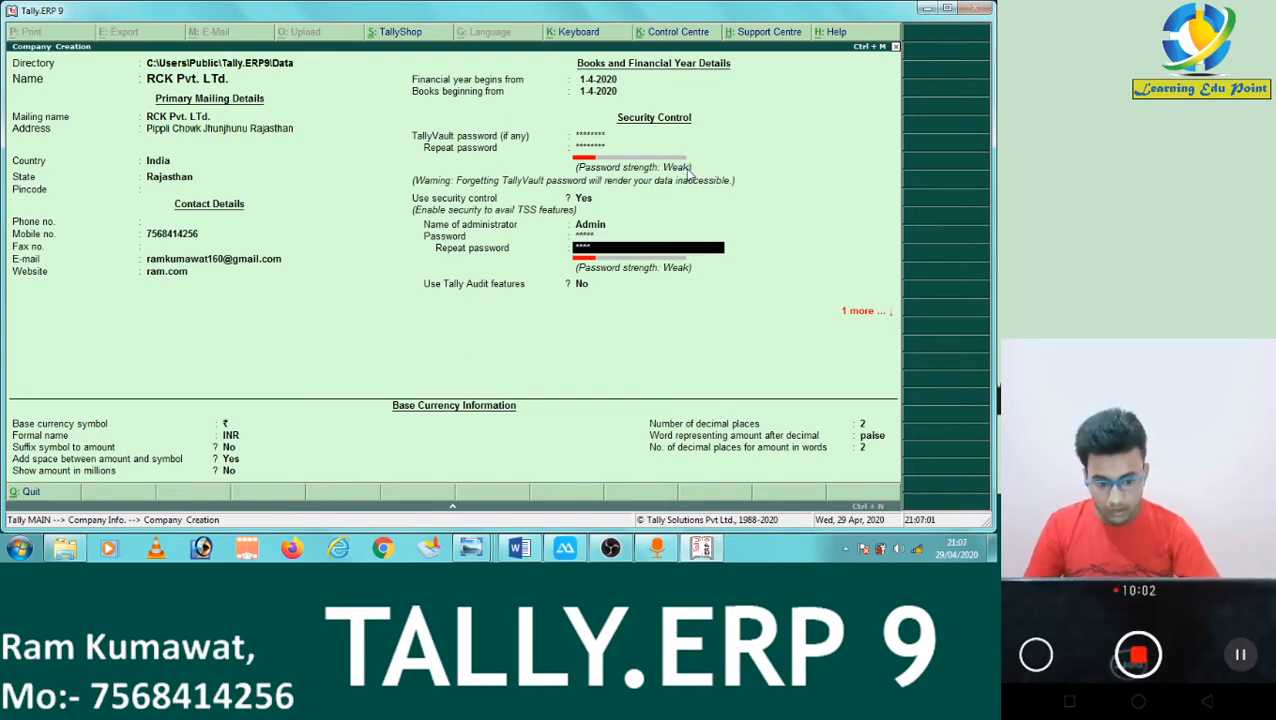
key(Return)
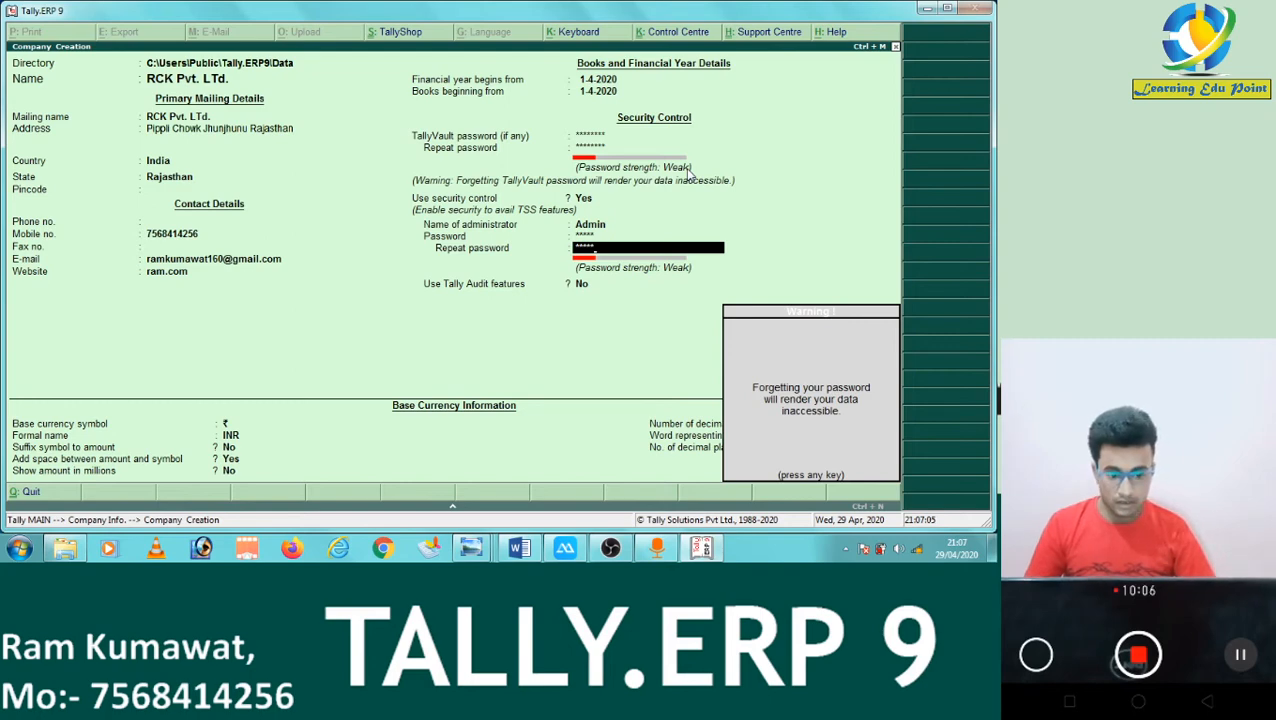
Dismiss the warning that forgetting the password will make the data inaccessible.
key(Return)
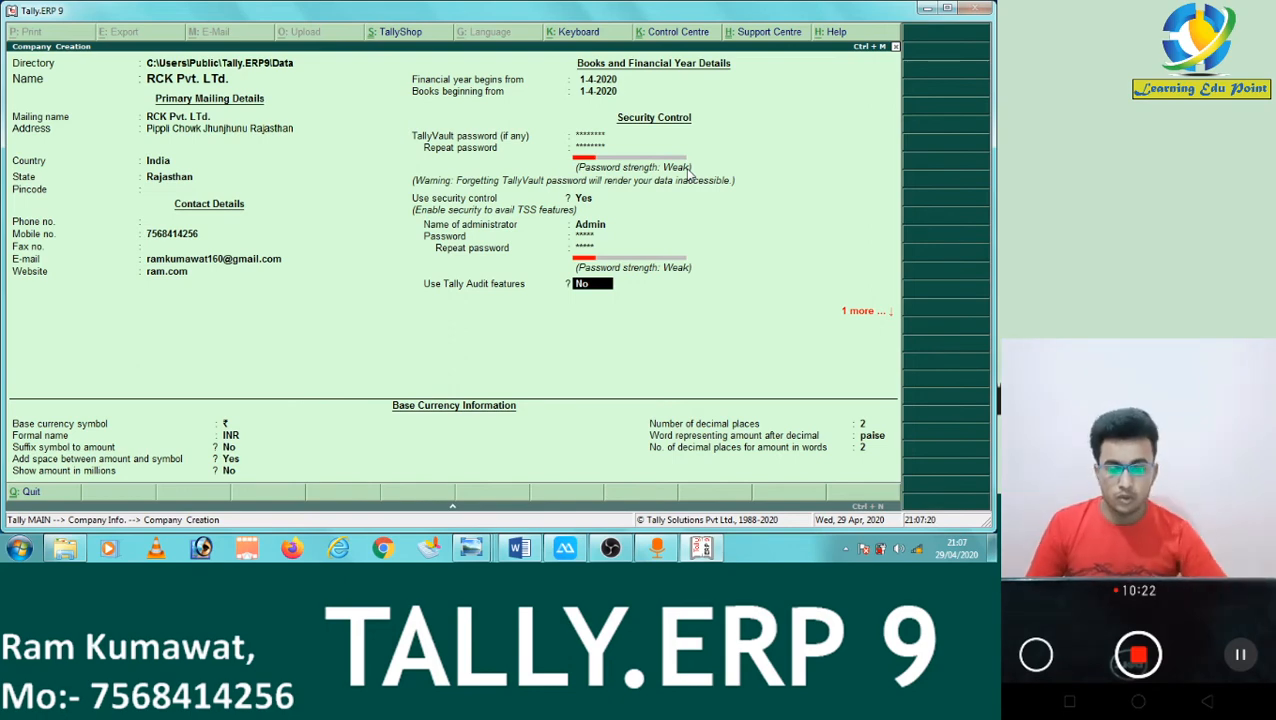
Set Use Tally Audit features to Yes and leave Disallow opening in Educational Mode at No.
text(y)
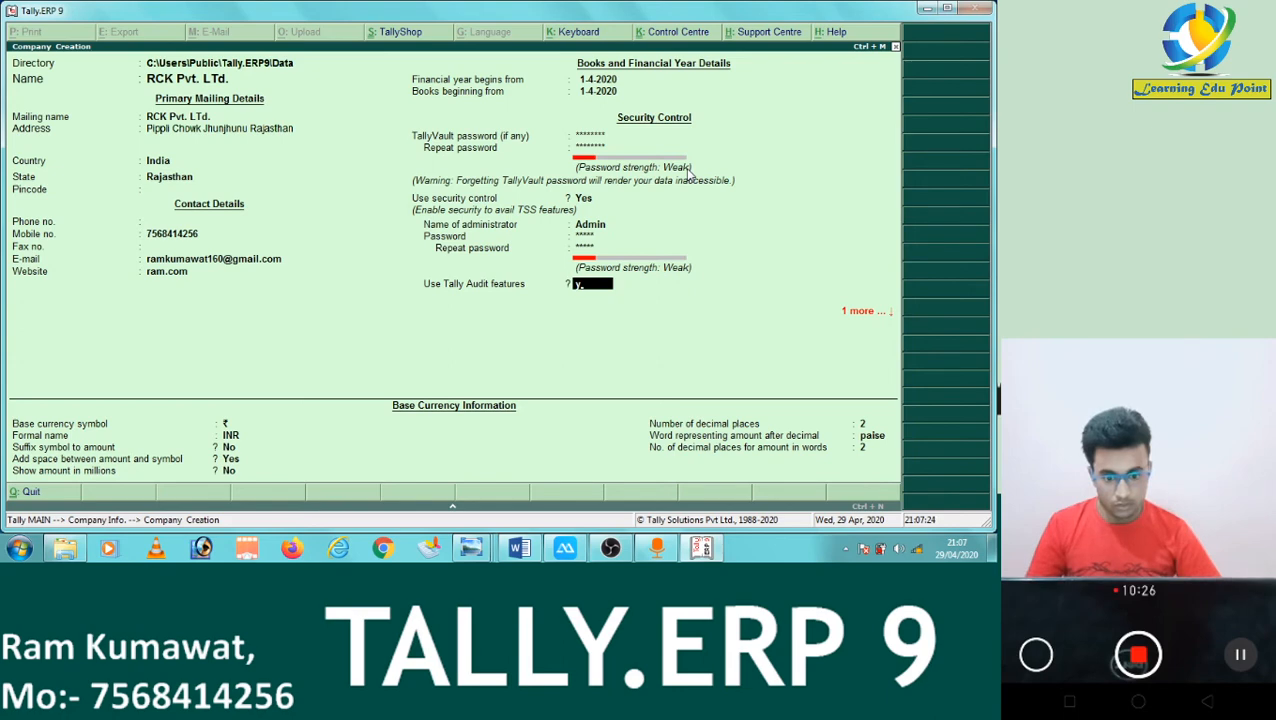
key(Return)
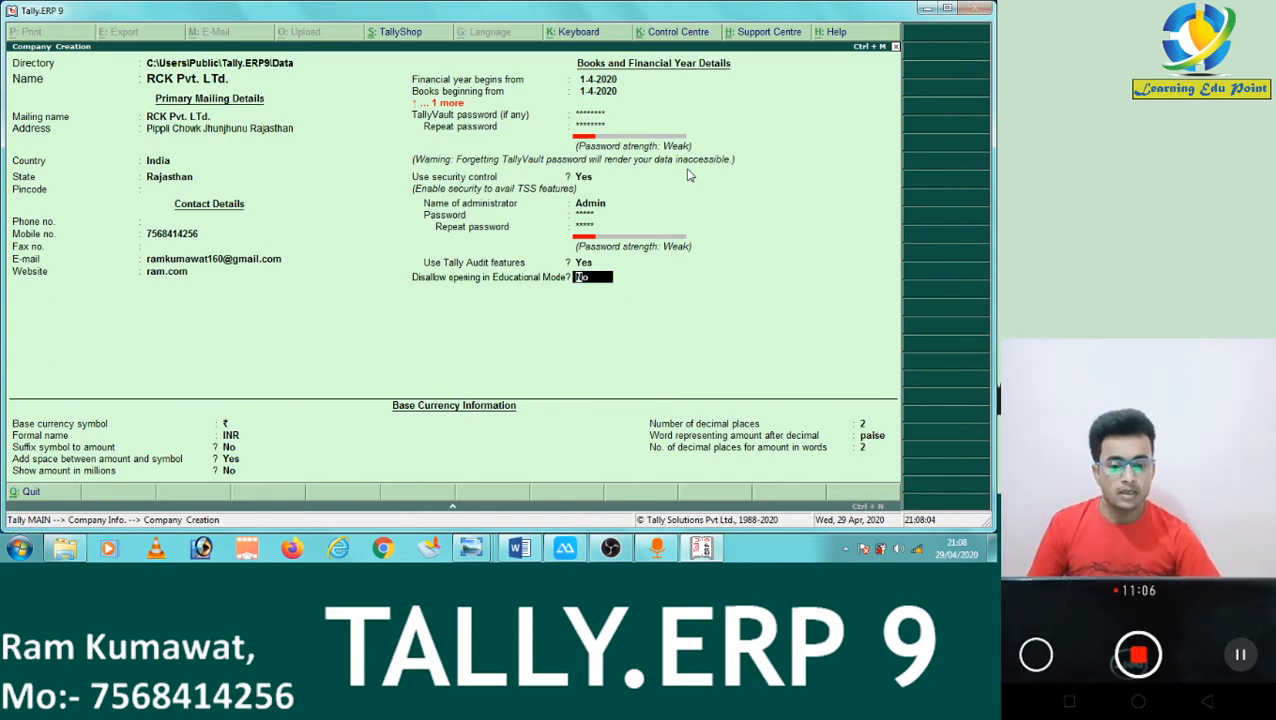
key(Return)
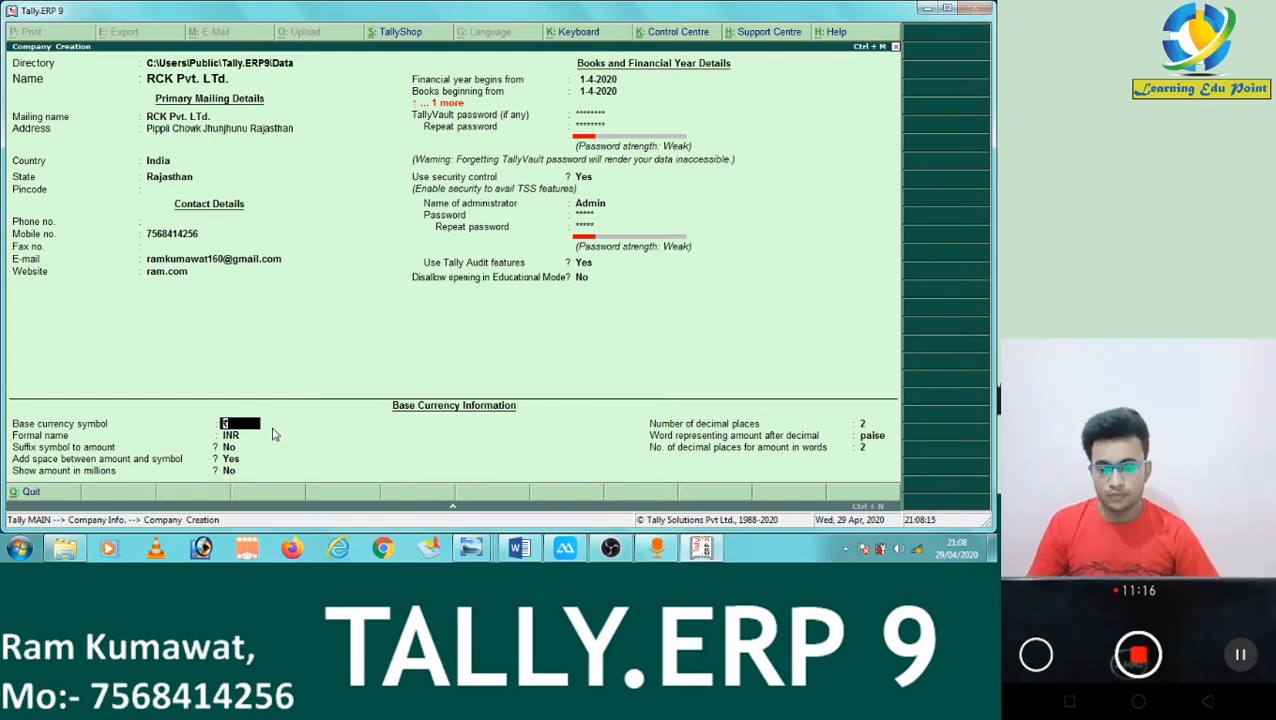
Keep the default base currency settings (₹, INR, no suffix, no millions) and accept the company form.
key(Return)
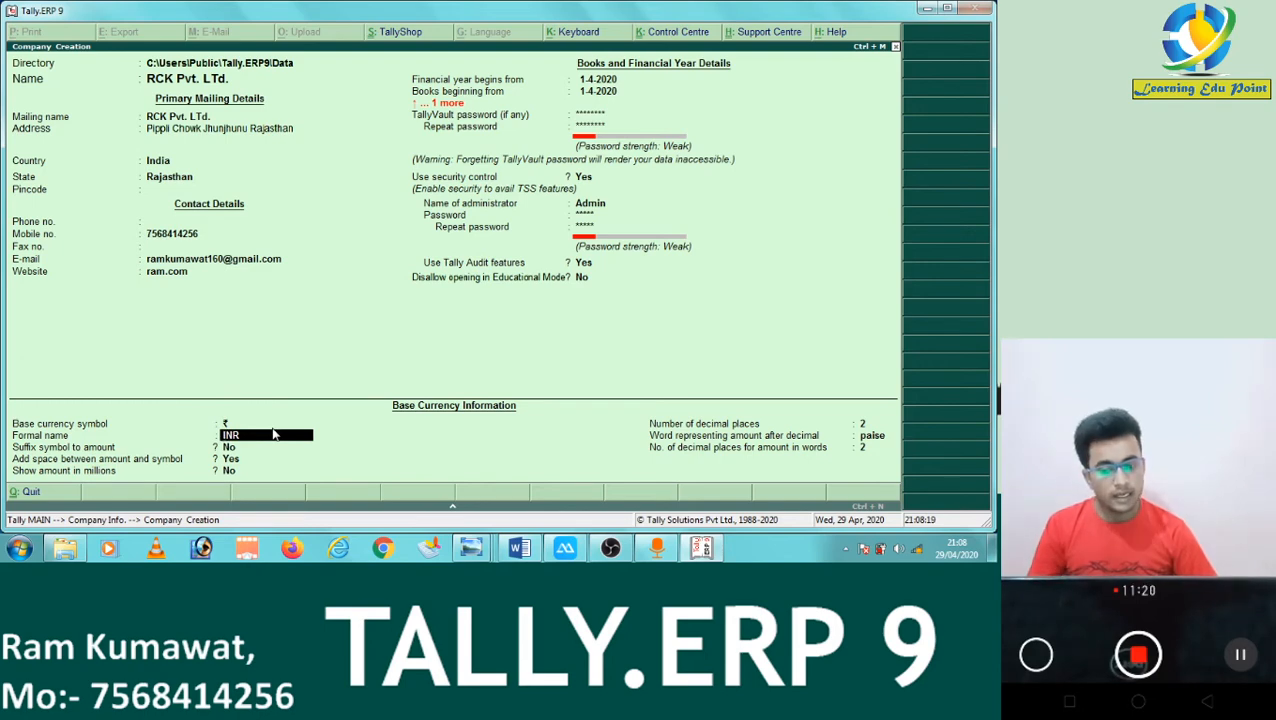
key(Return)
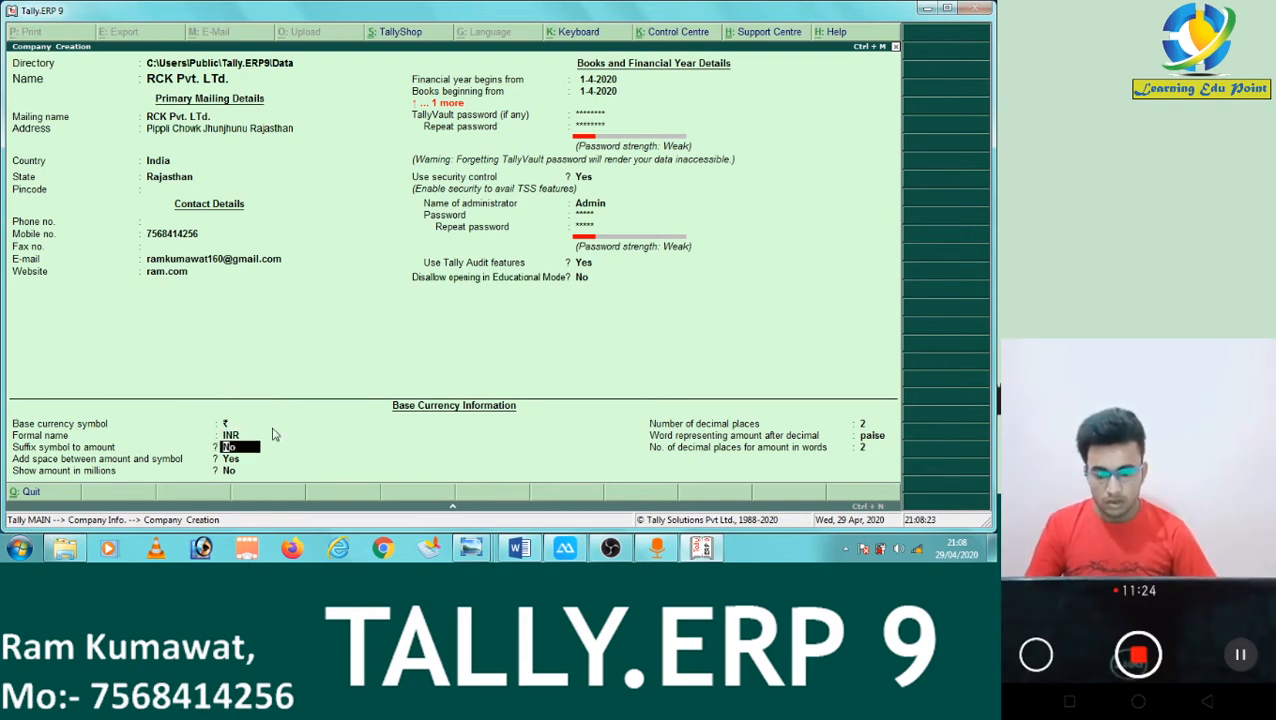
key(Return)
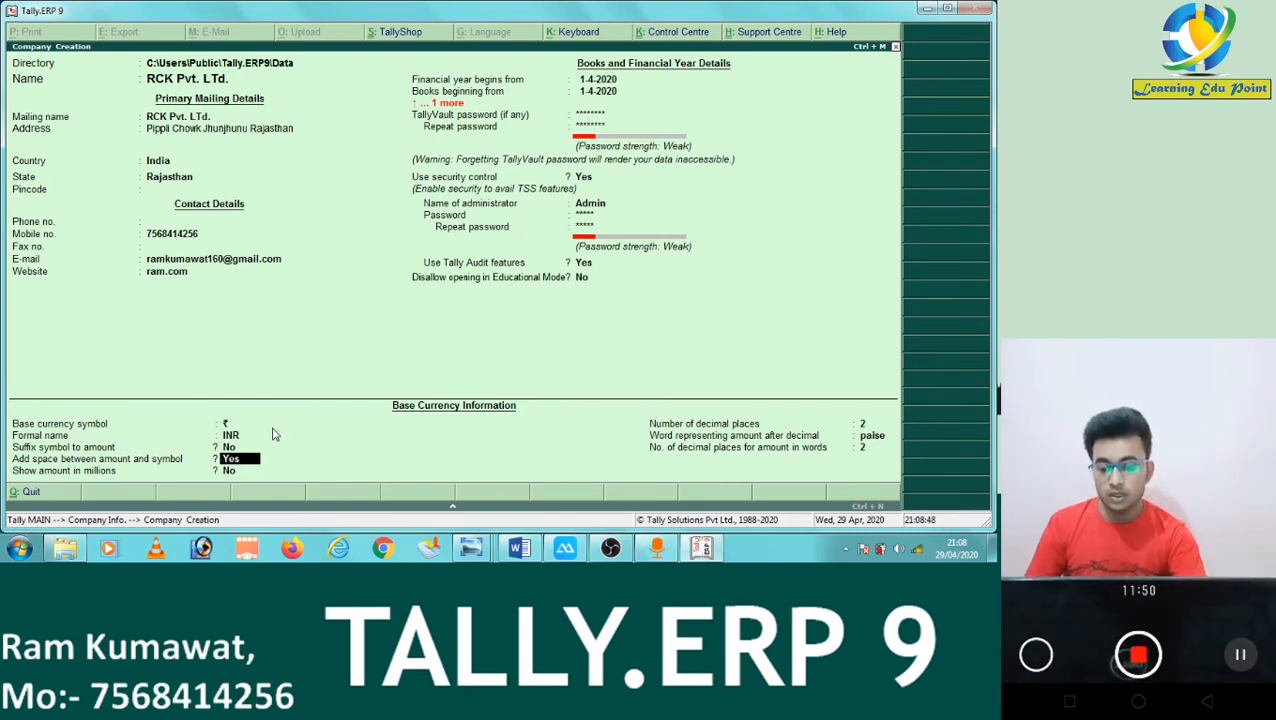
key(Return)
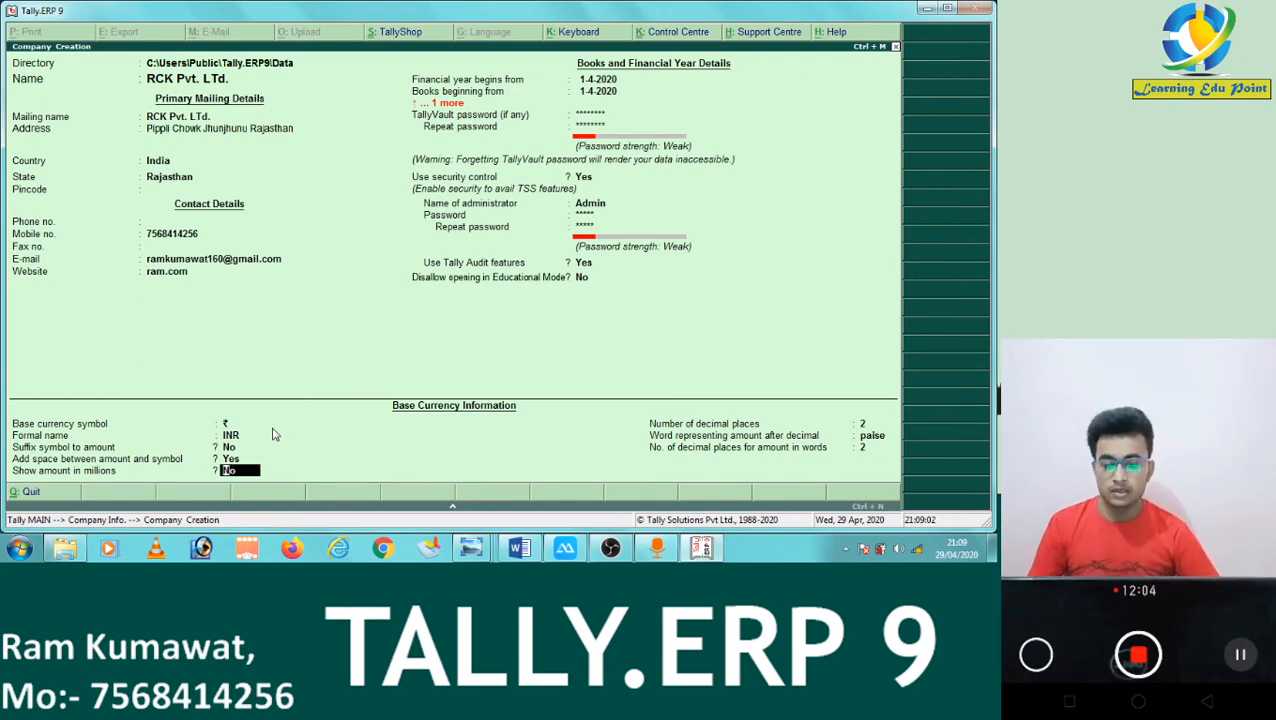
key(Return)
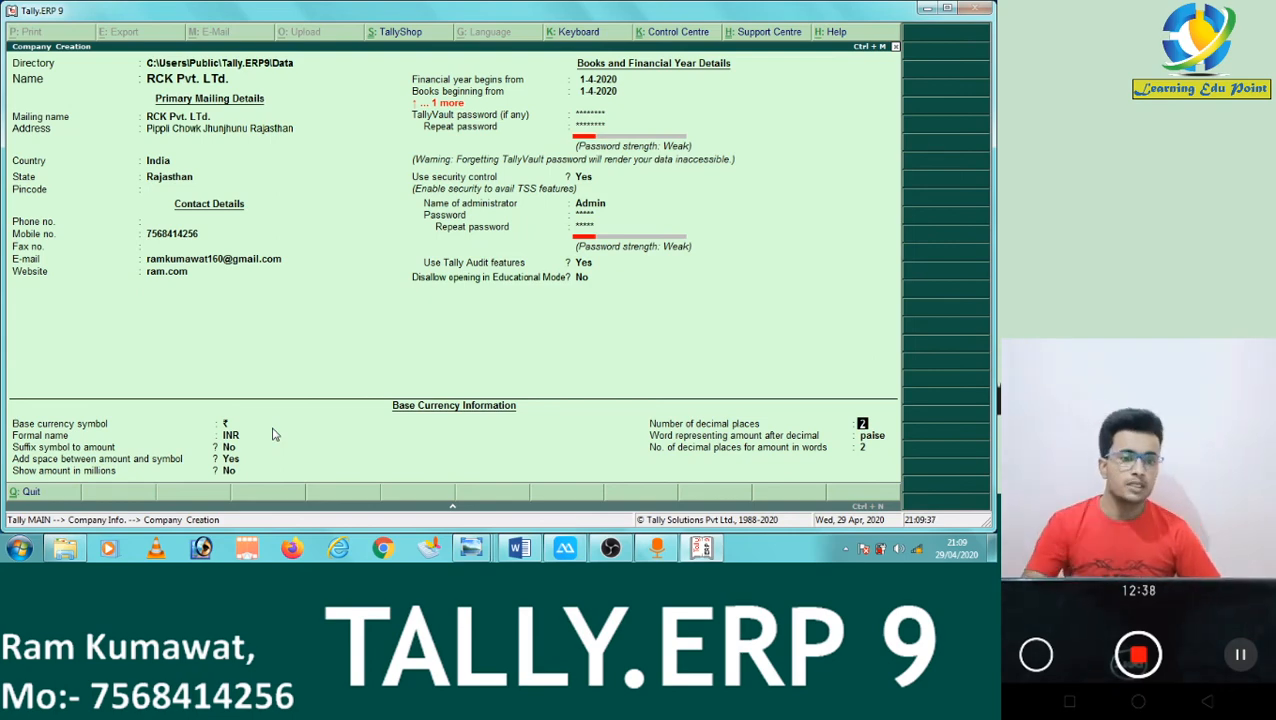
key(Return)
key(Return)
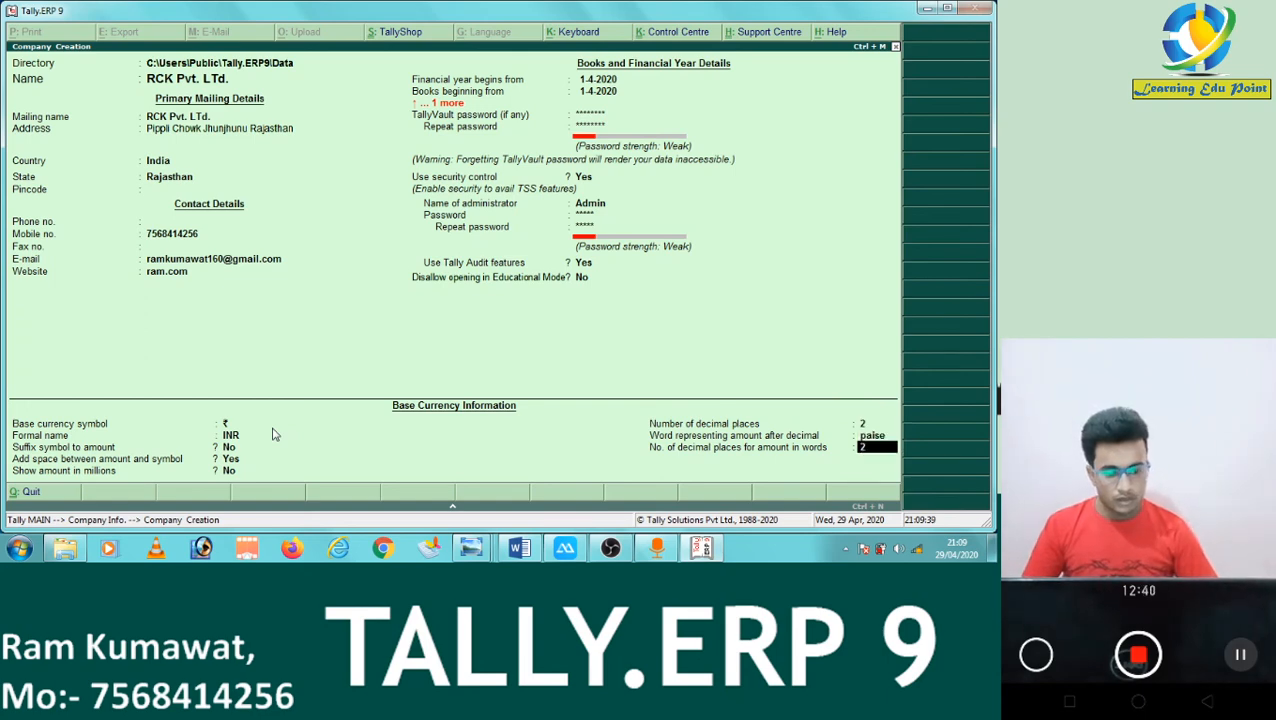
key(Return)
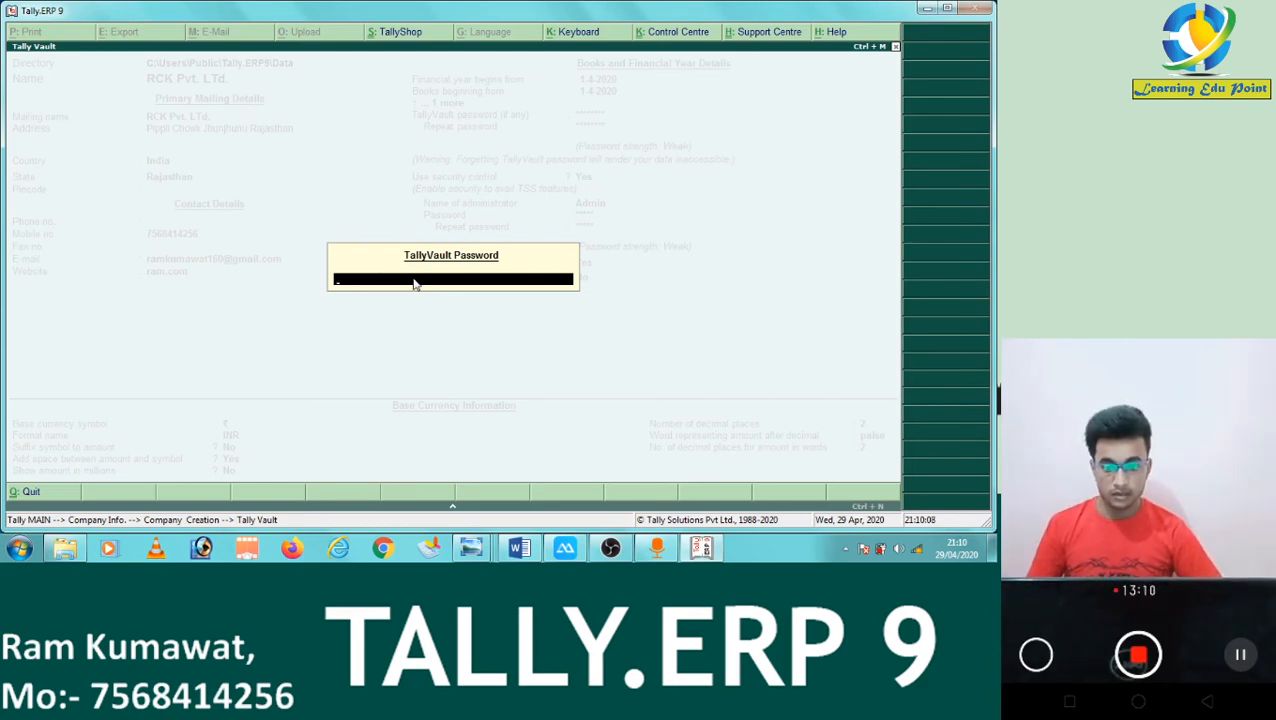
Enter the TallyVault password, then log in with admin as the user name.
text(*)
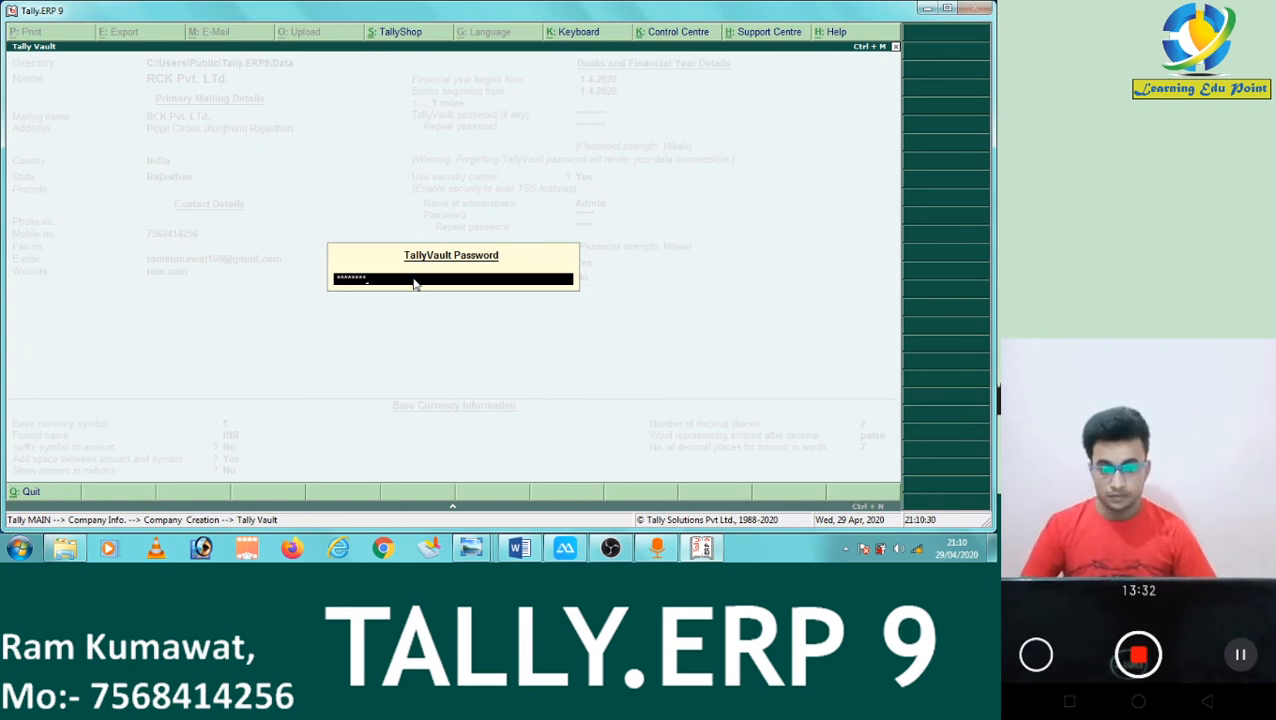
key(Return)
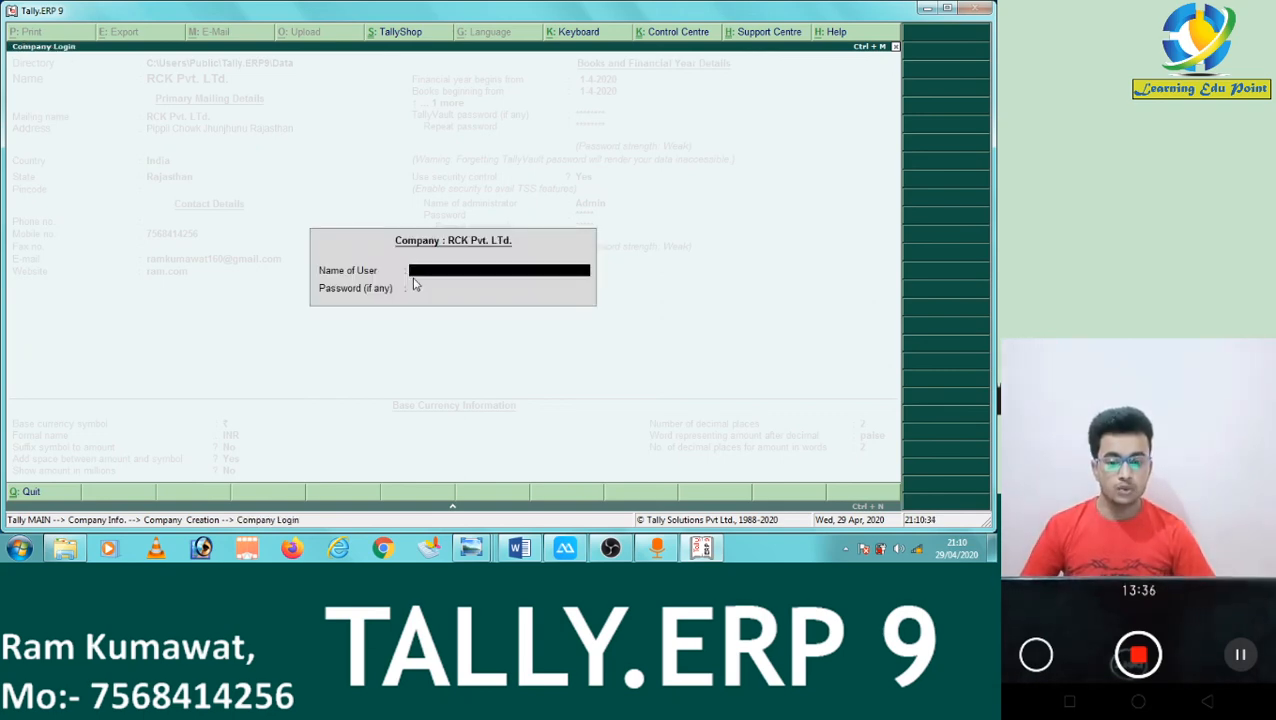
text(admin)
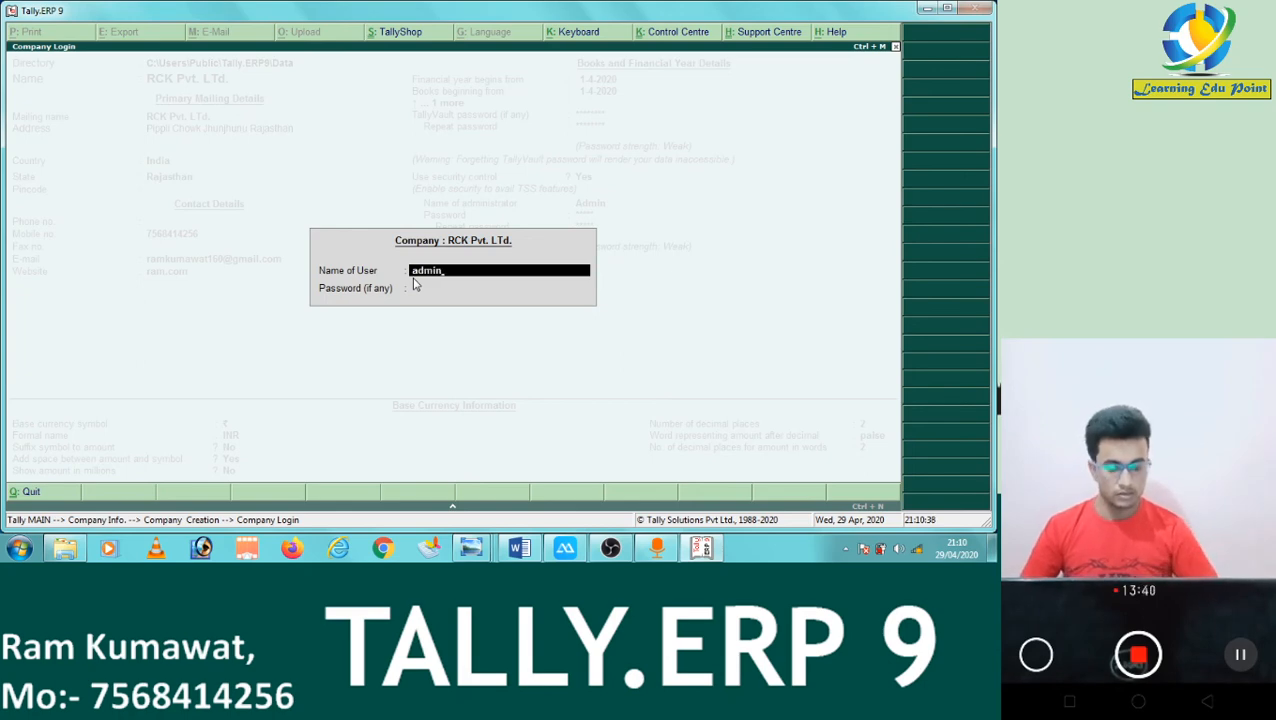
key(Return)
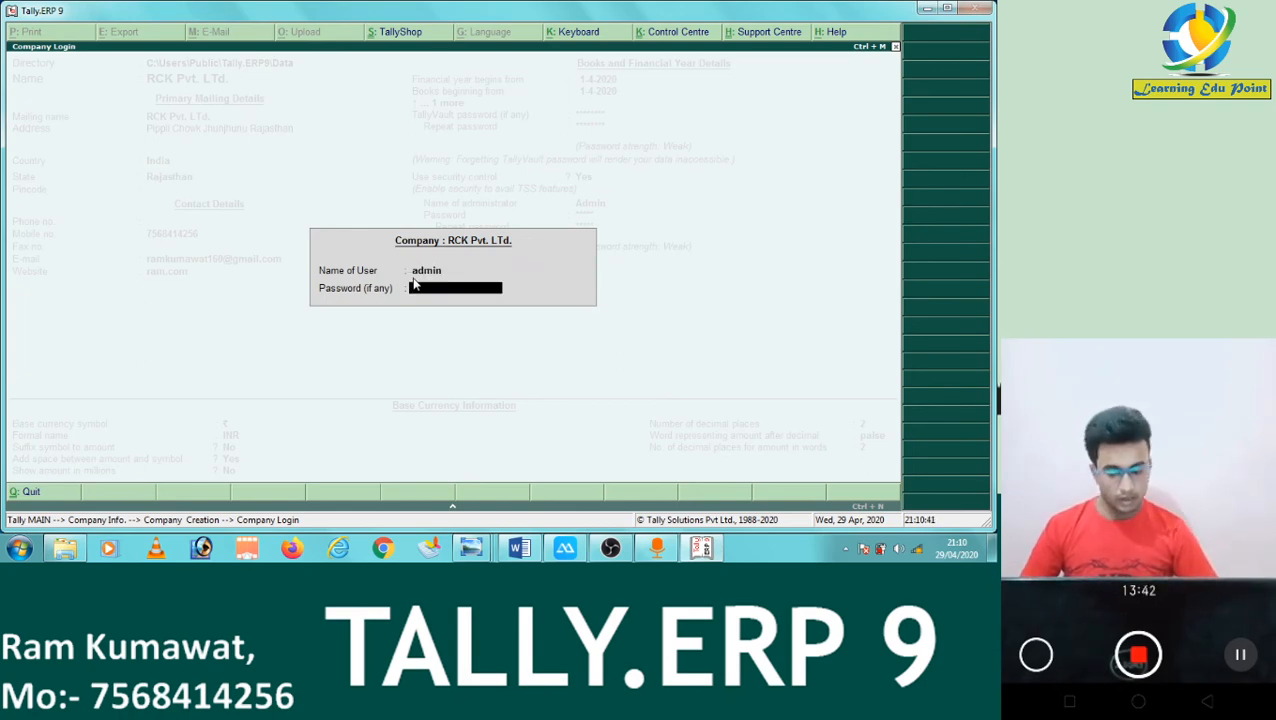
Submit the admin login so RCK Pvt. Ltd. starts loading into Gateway of Tally.
key(Return)
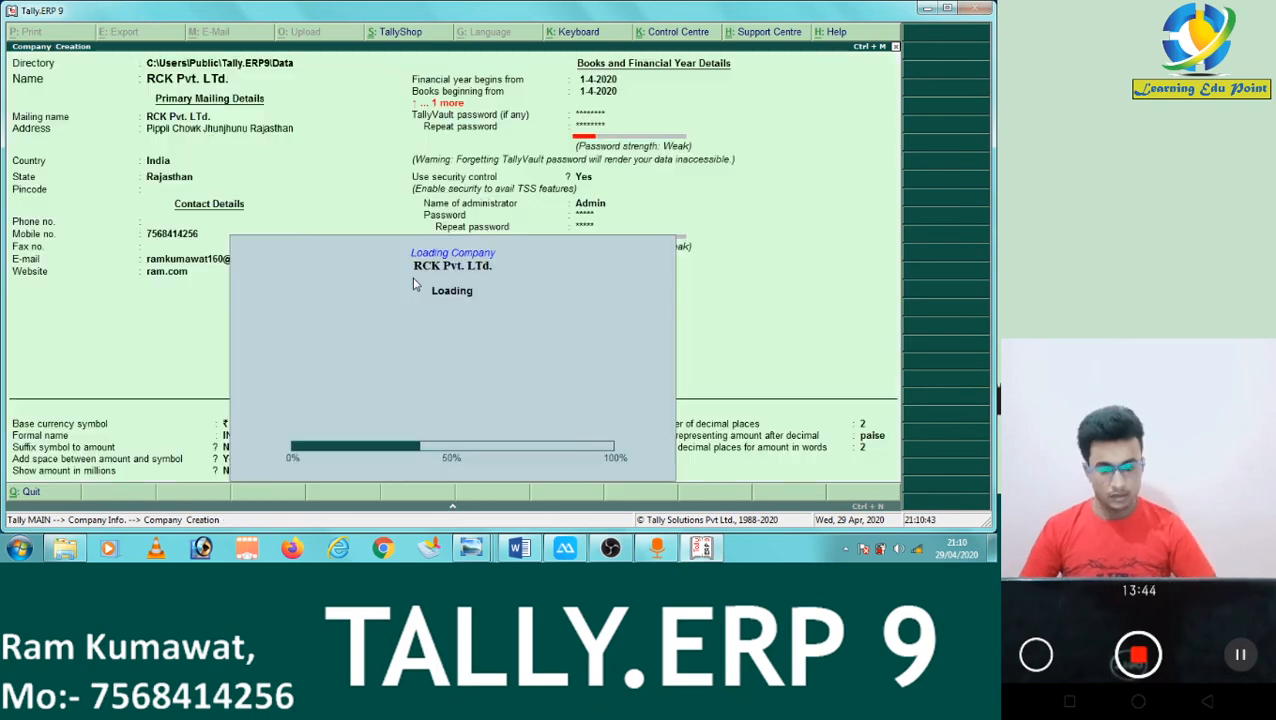